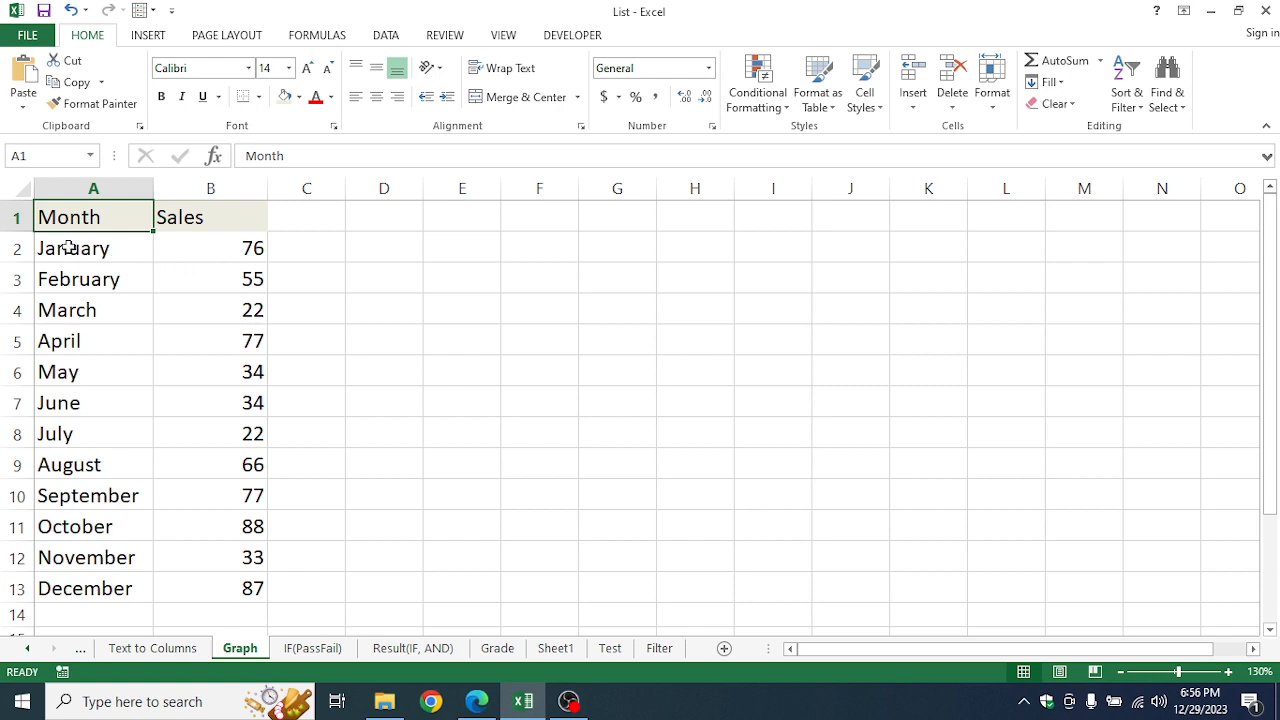
Insert a 2-D stacked bar chart from the month and sales data in A2:B13
{"action": "left_click_drag", "start_coordinate": [65, 248], "coordinate": [209, 605]}
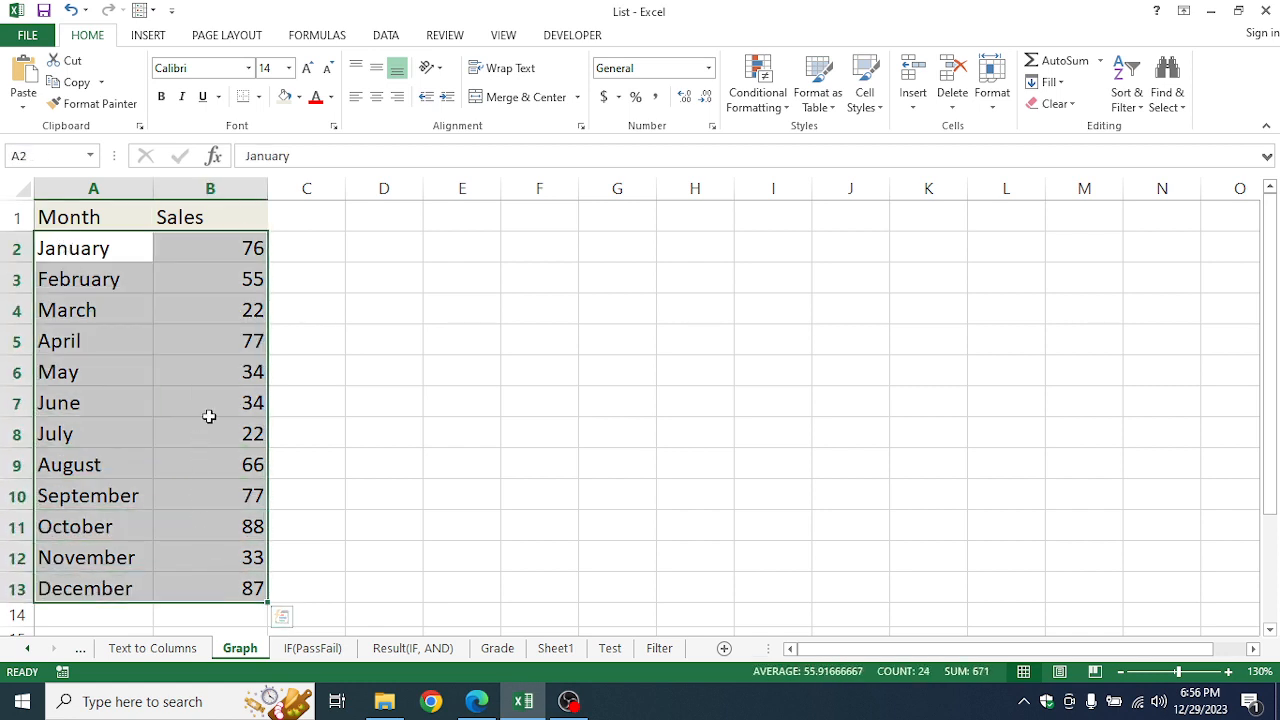
{"action": "left_click", "coordinate": [150, 35]}
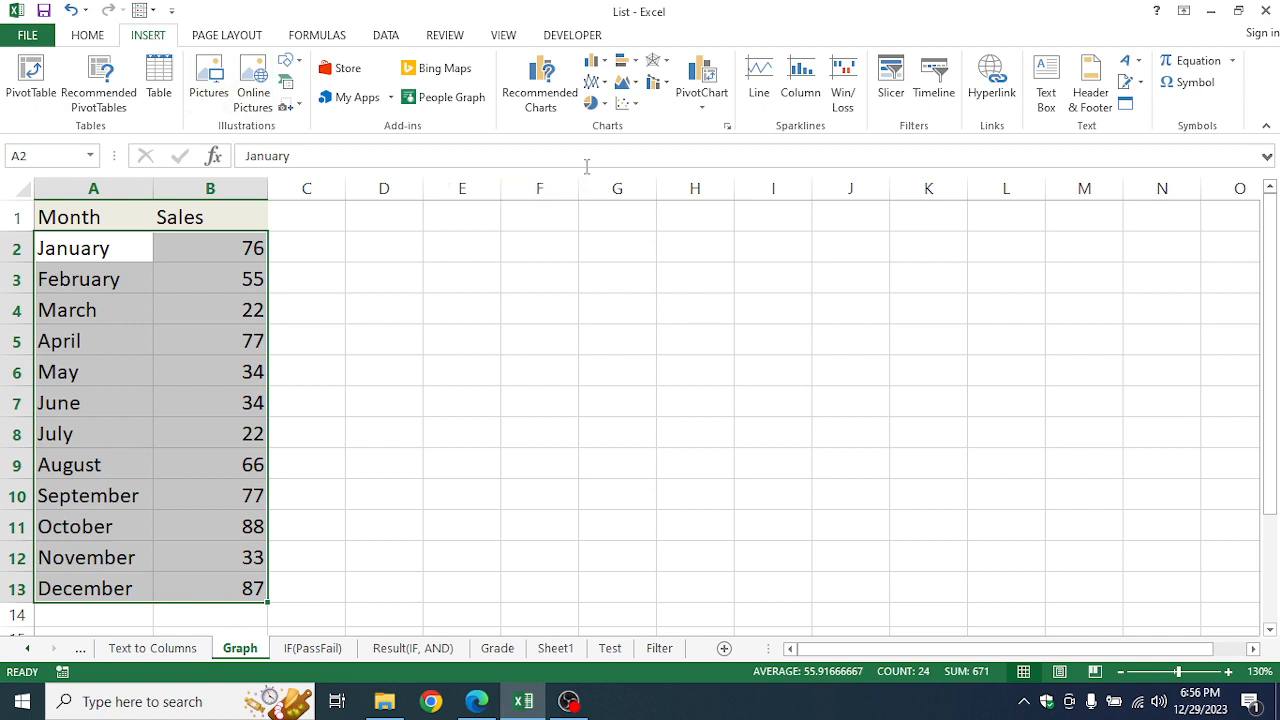
{"action": "left_click", "coordinate": [632, 63]}
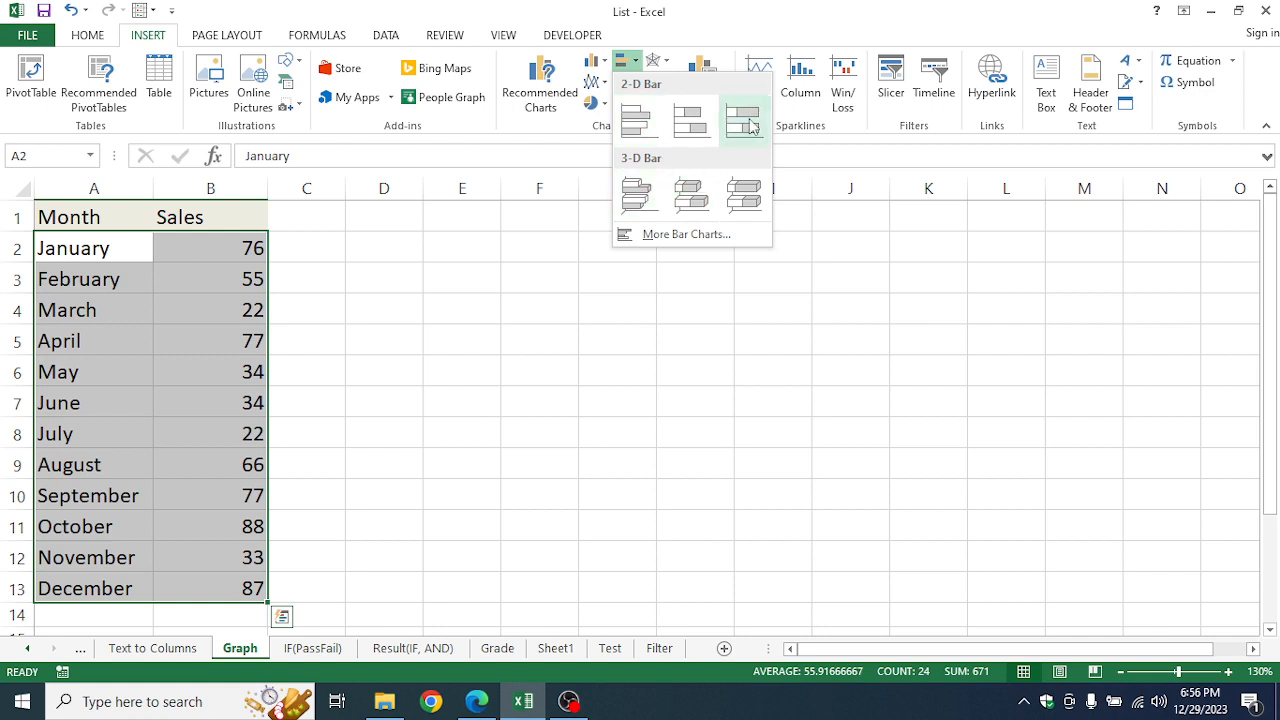
{"action": "left_click", "coordinate": [688, 130]}
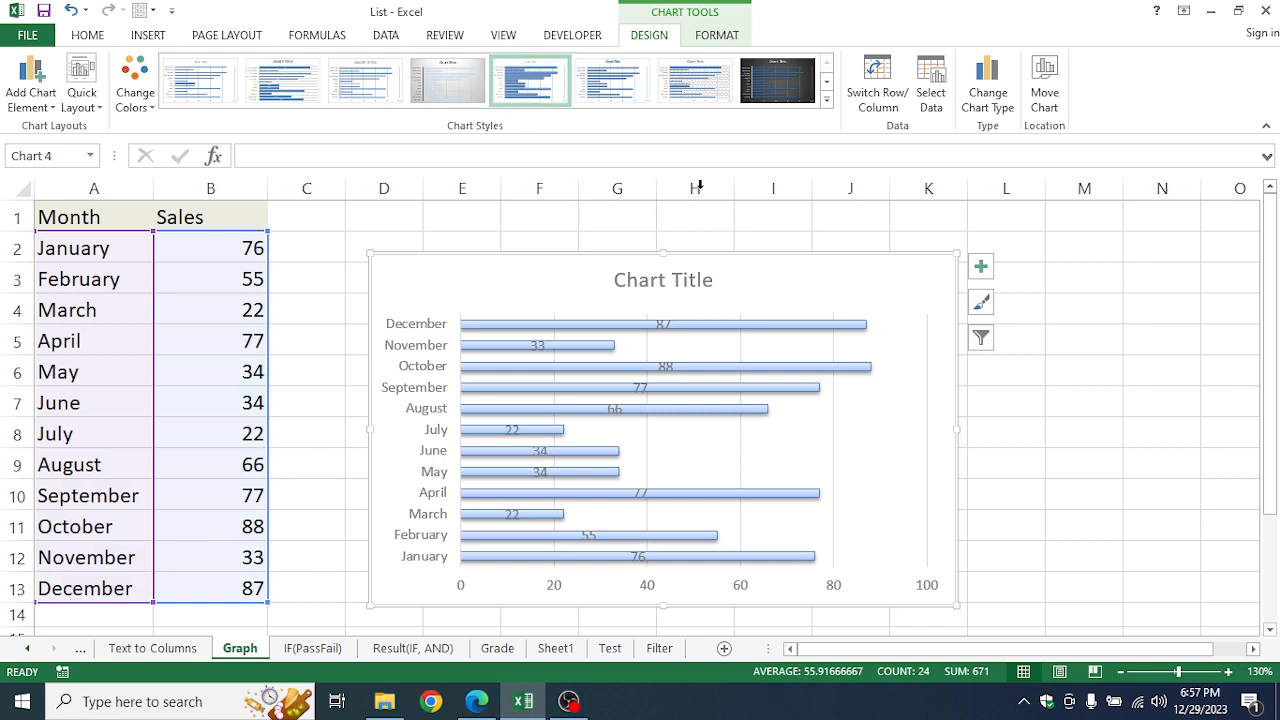
Fill the chart area with light olive green and shrink the chart to about 2.49" high by 4.22" wide
{"action": "left_click", "coordinate": [716, 35]}
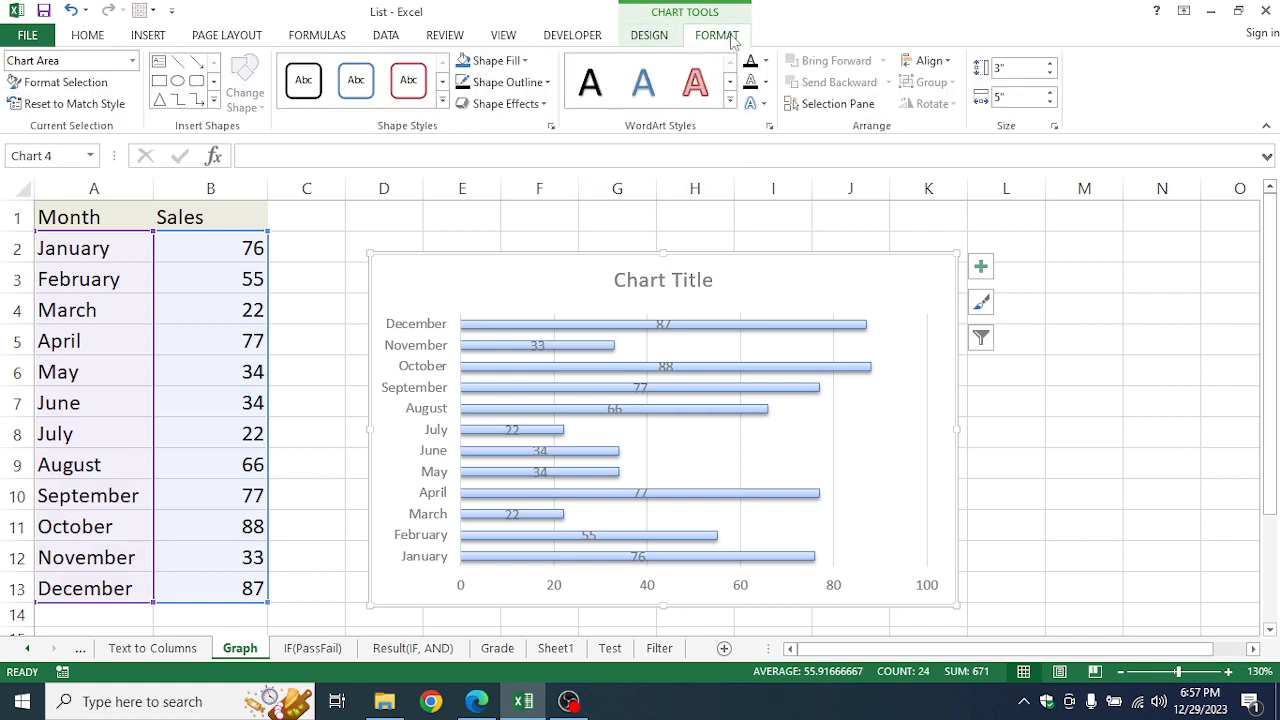
{"action": "left_click", "coordinate": [521, 61]}
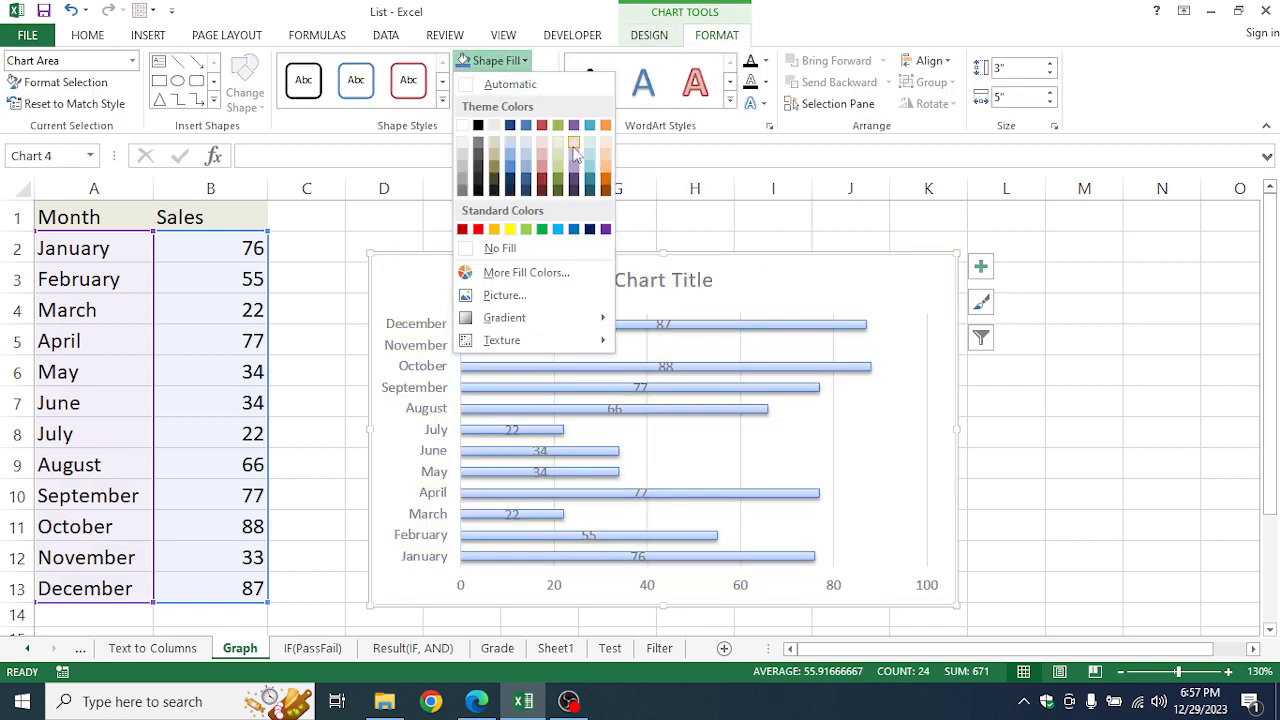
{"action": "left_click", "coordinate": [557, 150]}
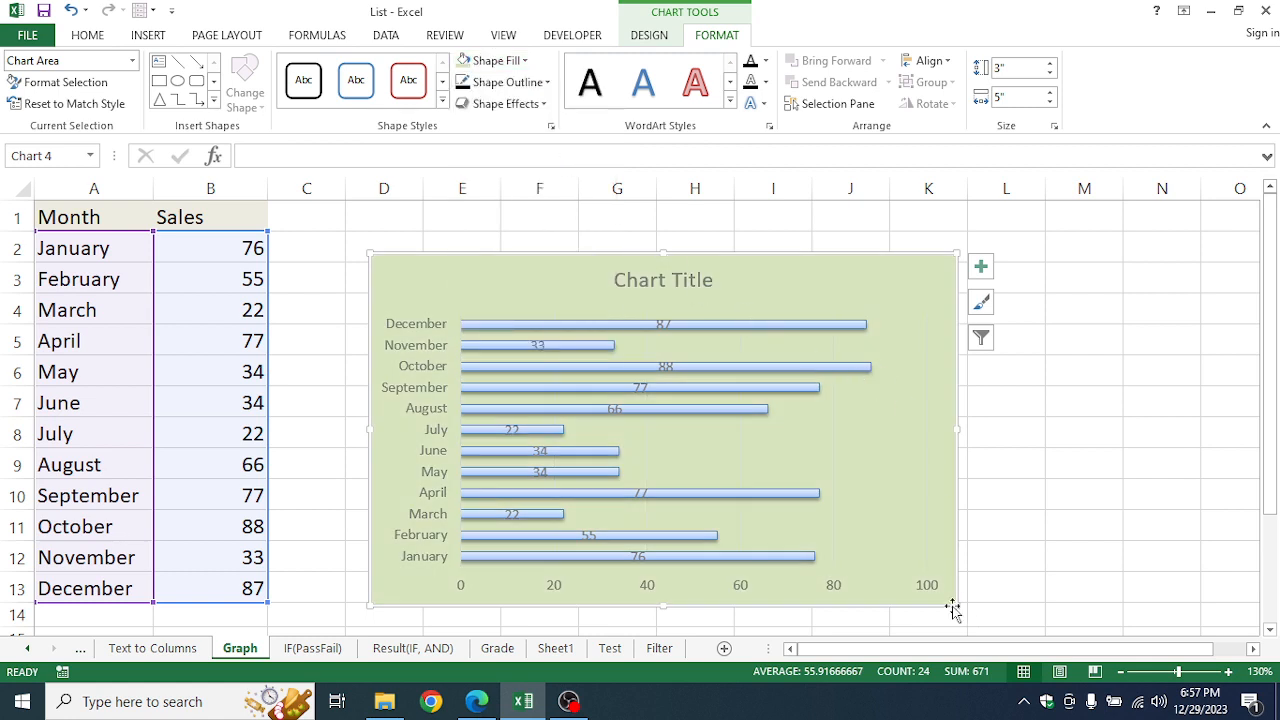
{"action": "left_click_drag", "start_coordinate": [955, 605], "coordinate": [866, 546]}
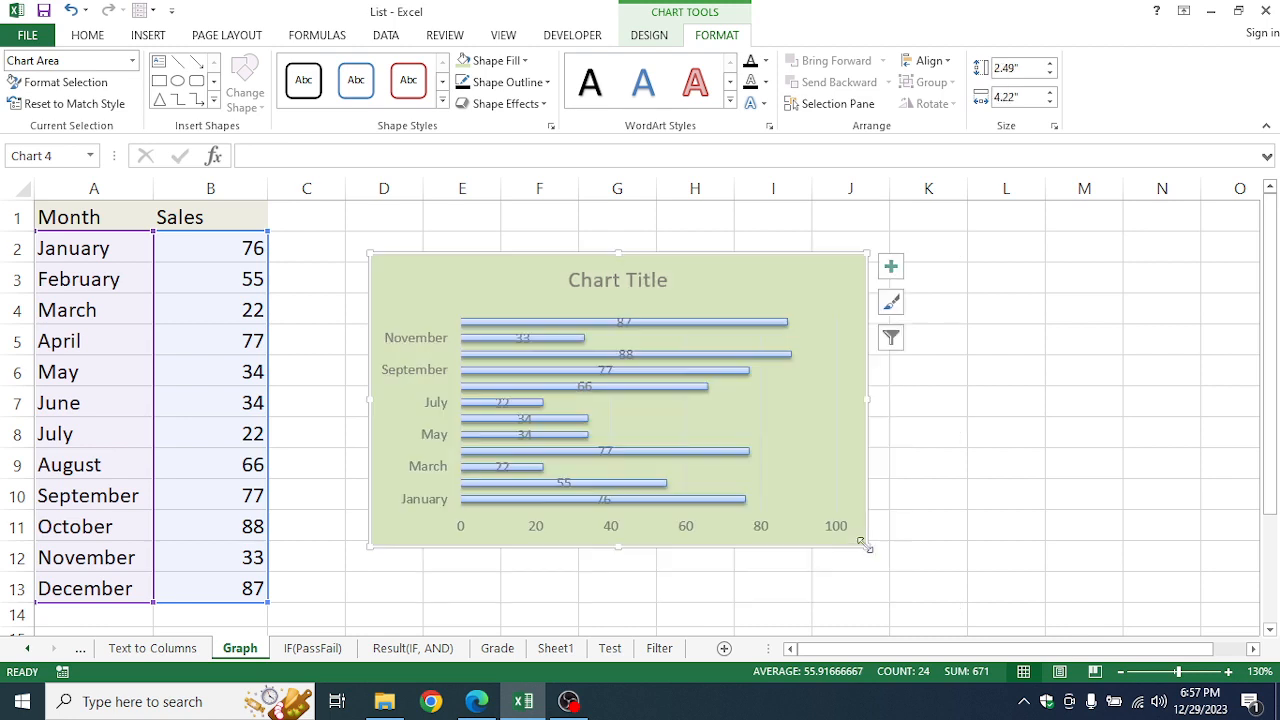
Hide the chart's axes and show them again
{"action": "left_click", "coordinate": [891, 268]}
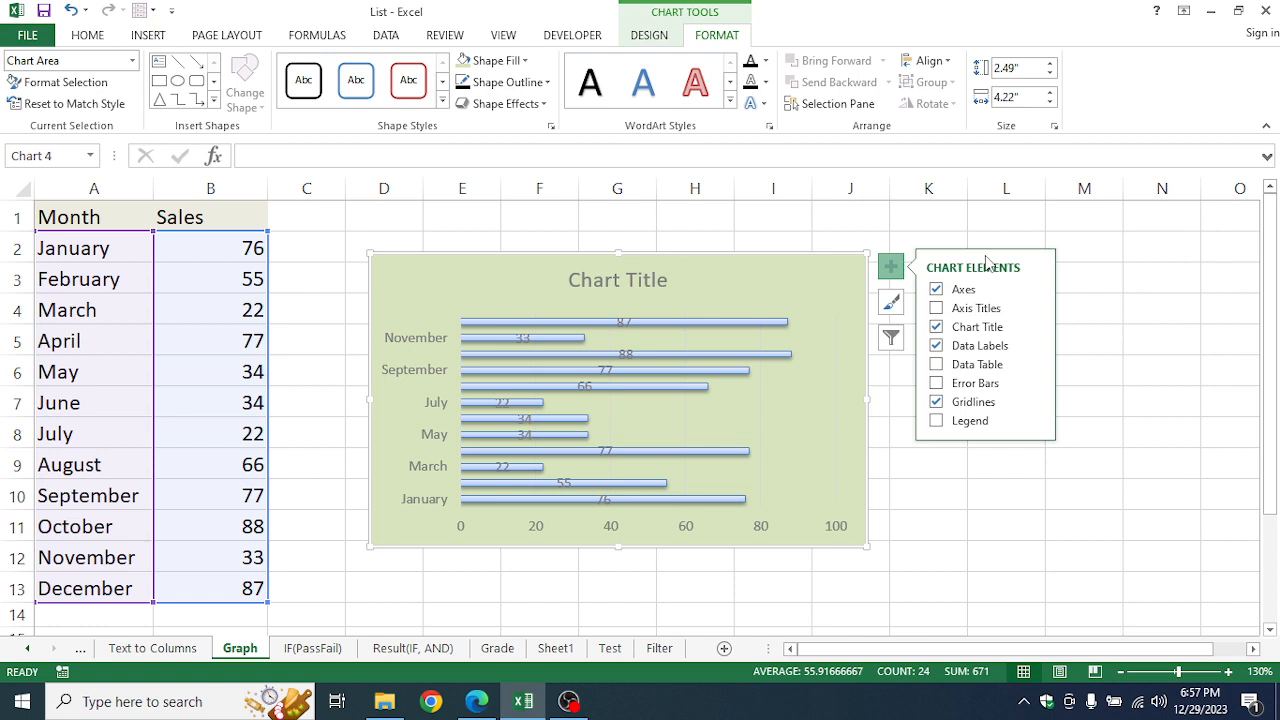
{"action": "left_click", "coordinate": [937, 290]}
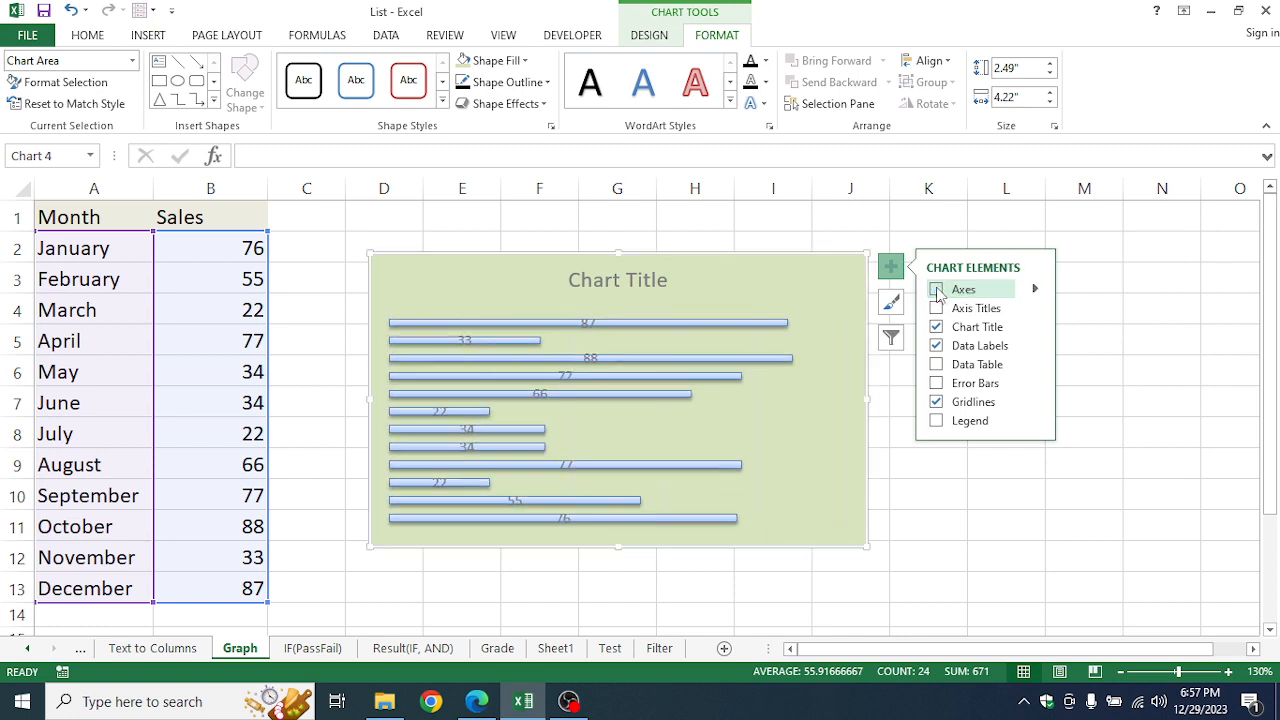
{"action": "left_click", "coordinate": [937, 290]}
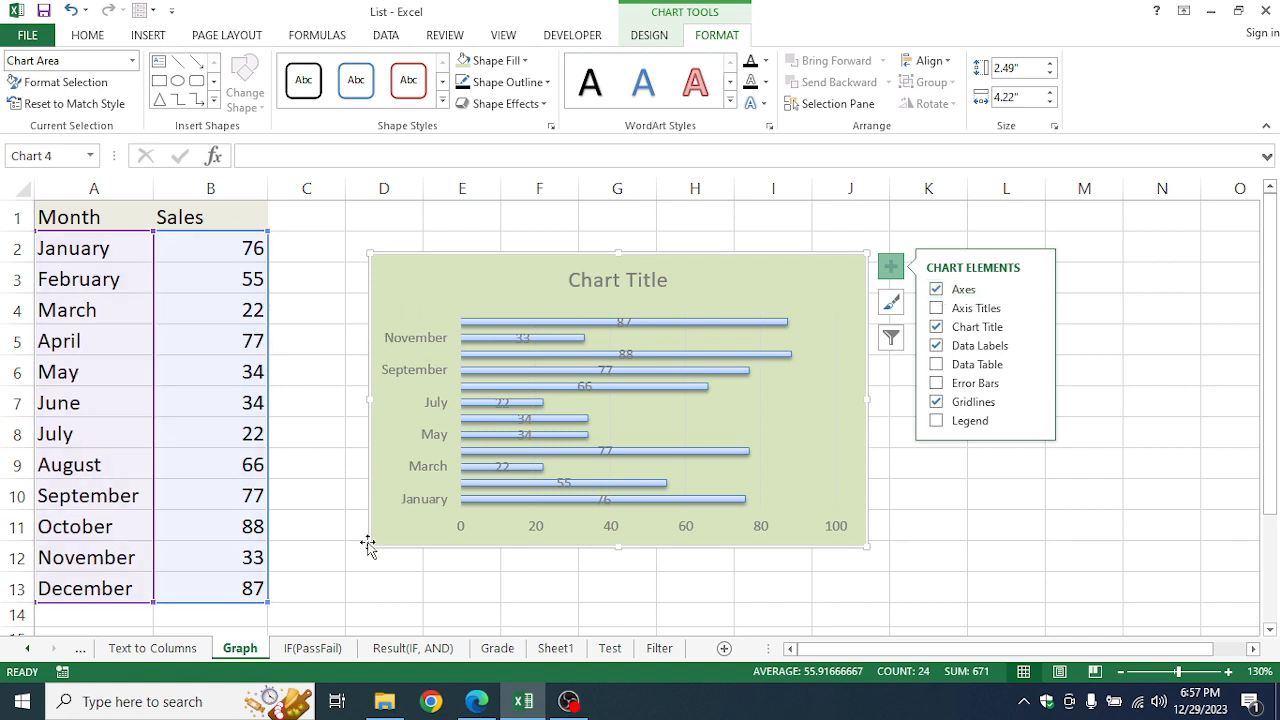
Enlarge the chart to about 2.73" high by 4.51" wide and add axis titles to it
{"action": "left_click_drag", "start_coordinate": [367, 547], "coordinate": [338, 572]}
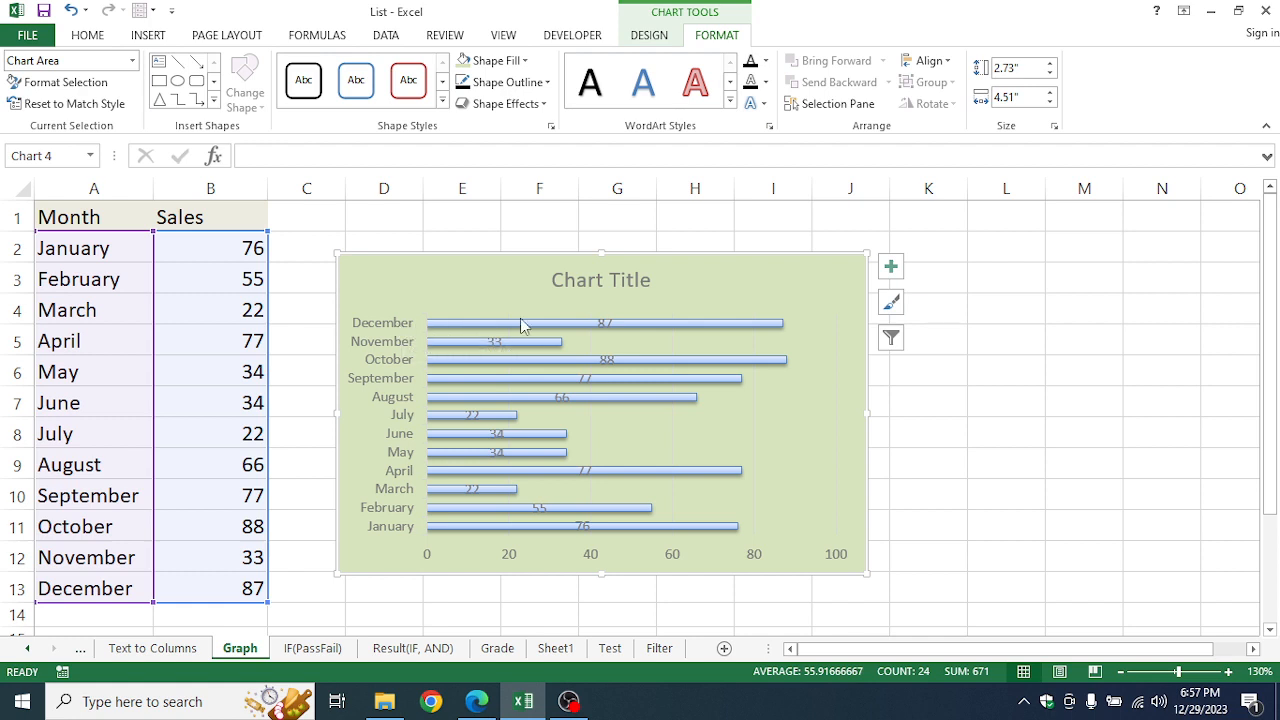
{"action": "left_click", "coordinate": [891, 268]}
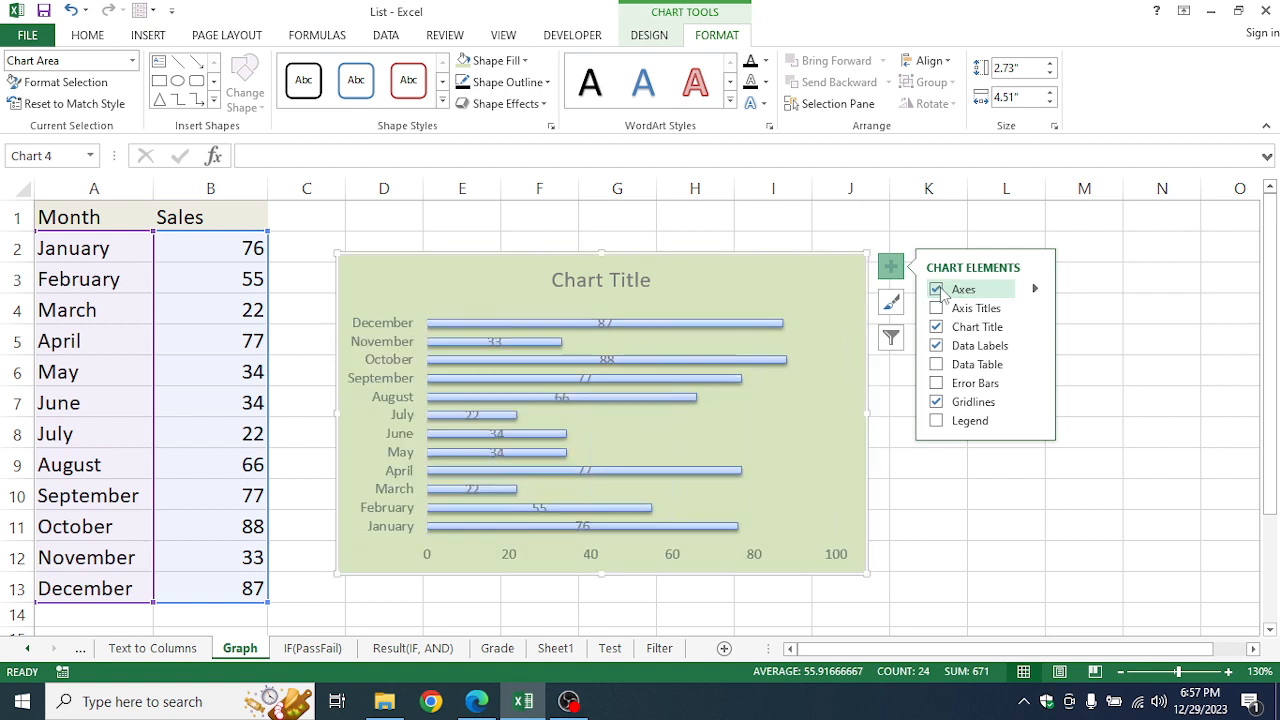
{"action": "left_click", "coordinate": [937, 308]}
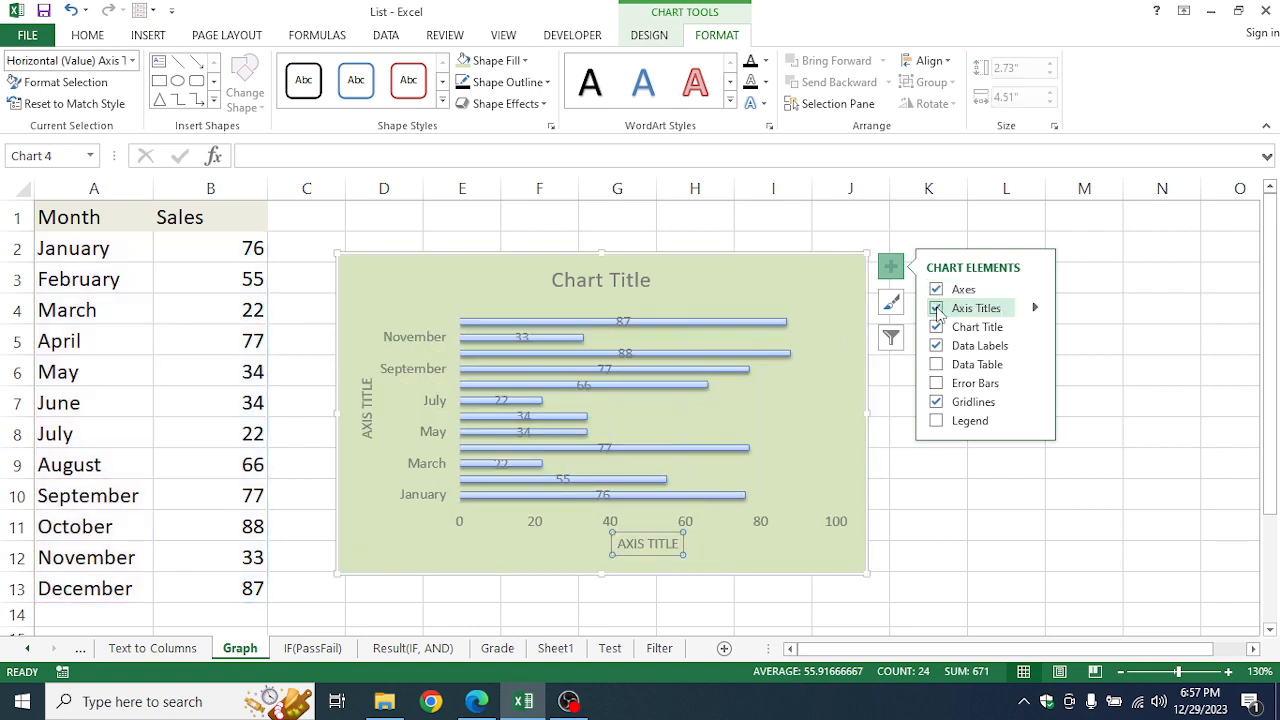
Title the chart's vertical axis MONTHS and its horizontal axis SALES
{"action": "double_click", "coordinate": [367, 390]}
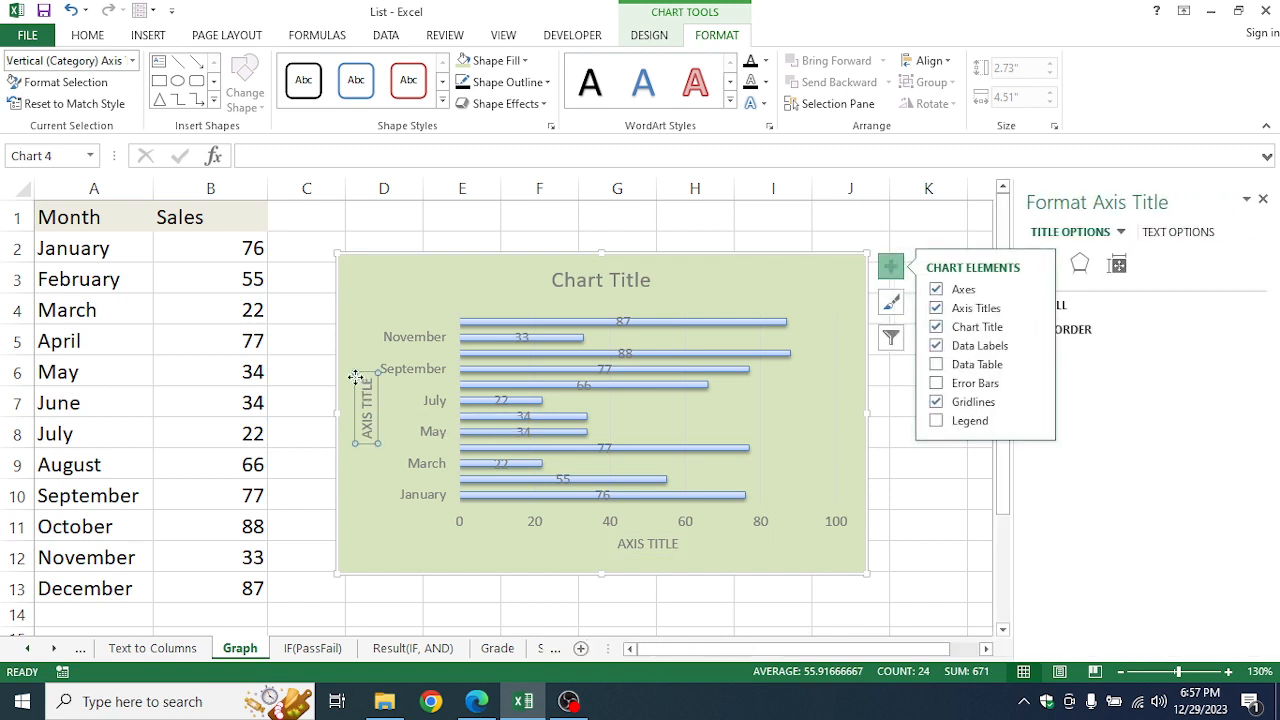
{"action": "left_click_drag", "start_coordinate": [367, 378], "coordinate": [384, 440]}
{"action": "type", "text": "MONTHS"}
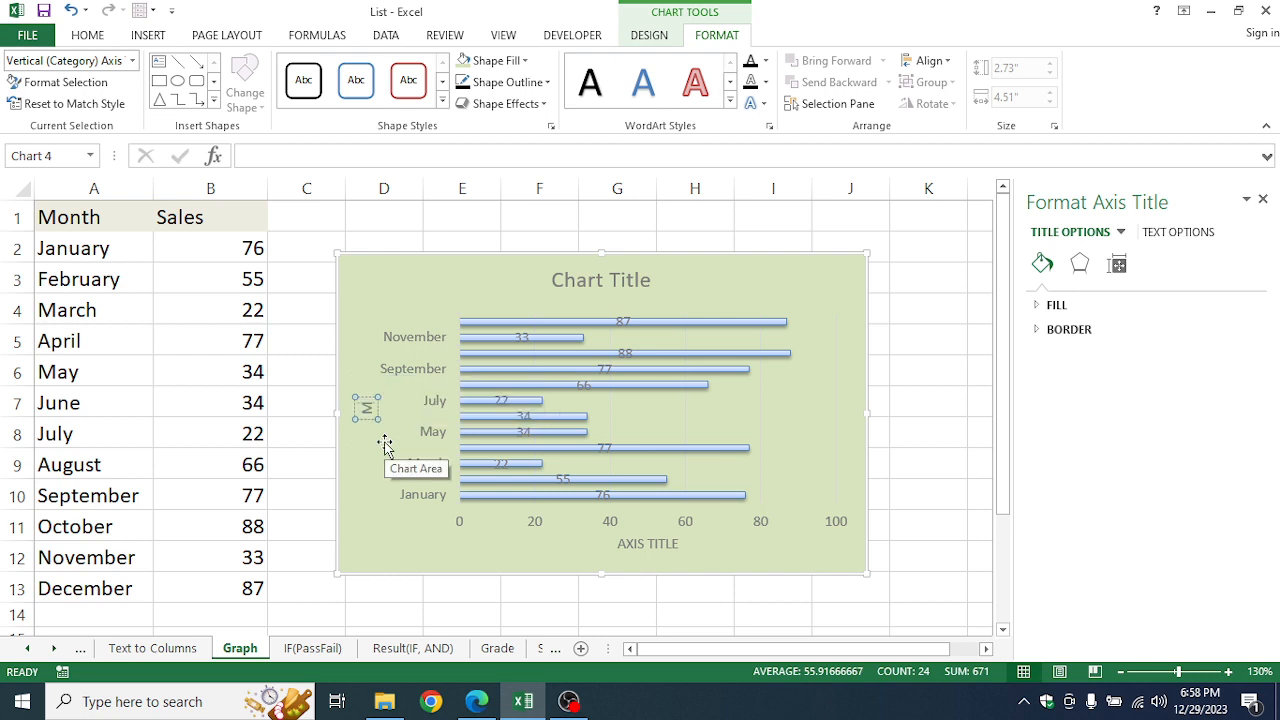
{"action": "triple_click", "coordinate": [650, 545]}
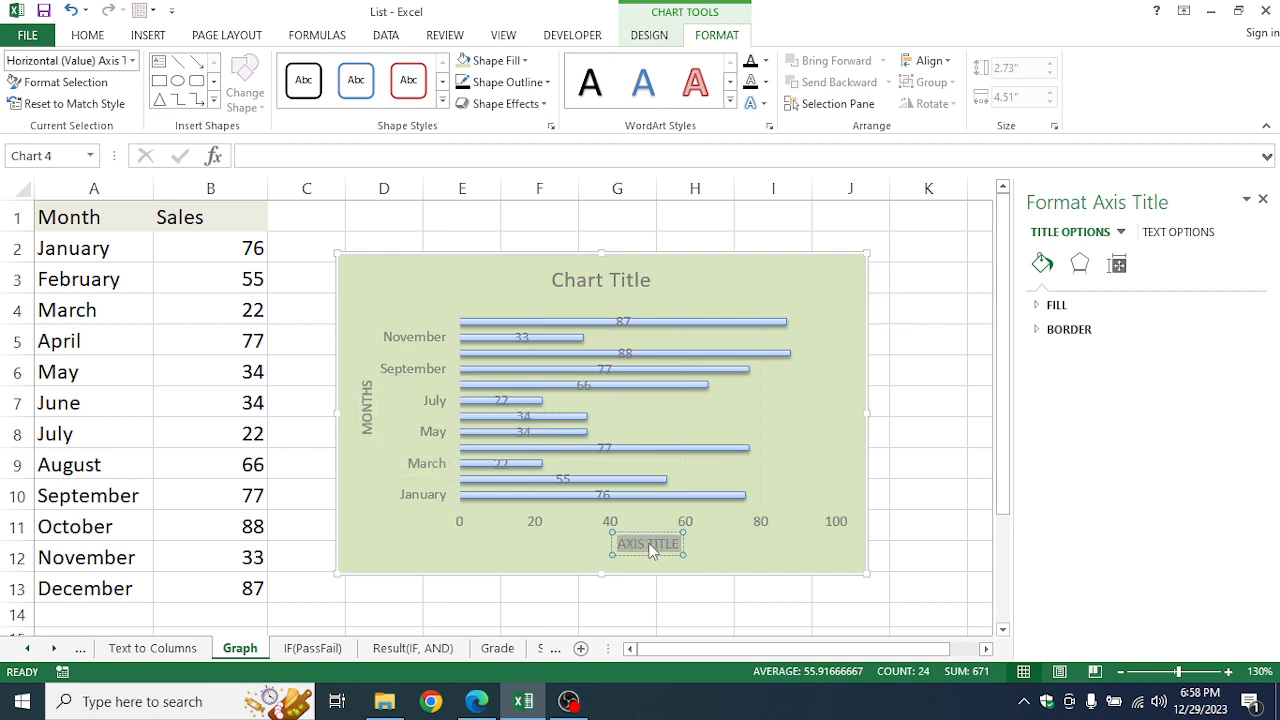
{"action": "type", "text": "SALES"}
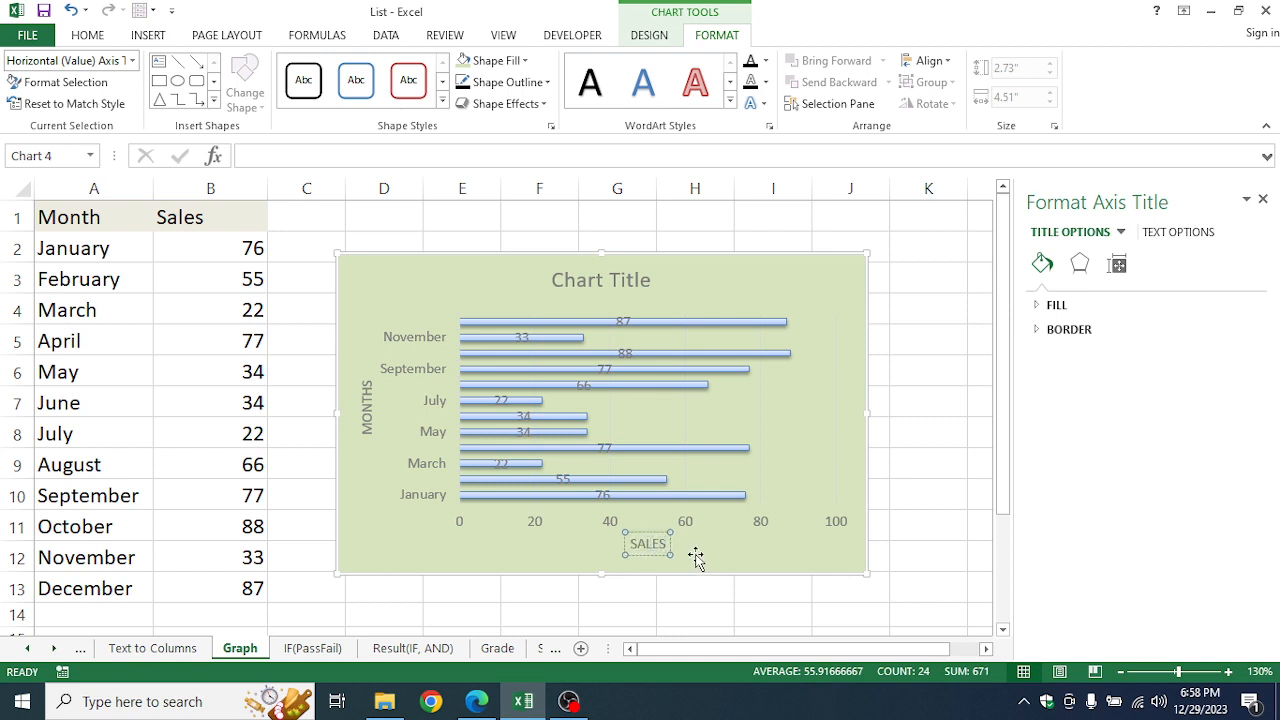
Move the SALES axis title slightly to the left, below the 40 mark of the horizontal axis
{"action": "left_click", "coordinate": [697, 558]}
{"action": "left_click", "coordinate": [646, 545]}
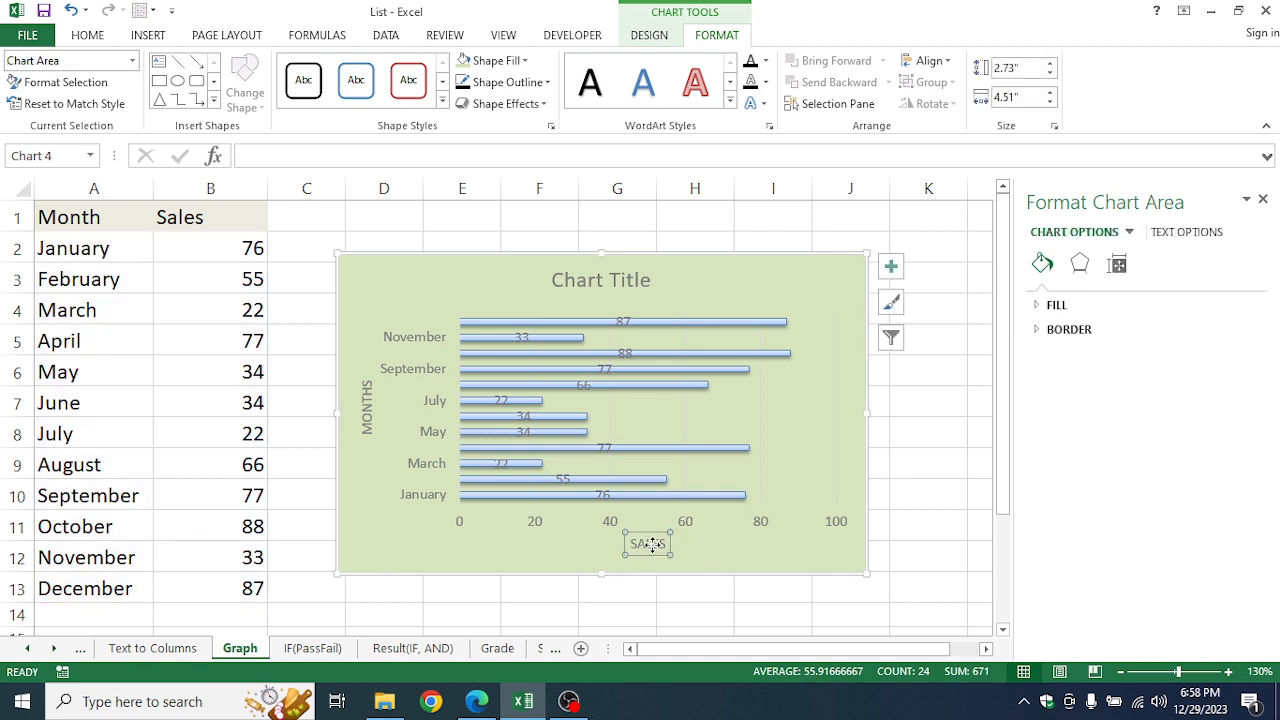
{"action": "left_click_drag", "start_coordinate": [637, 549], "coordinate": [588, 548]}
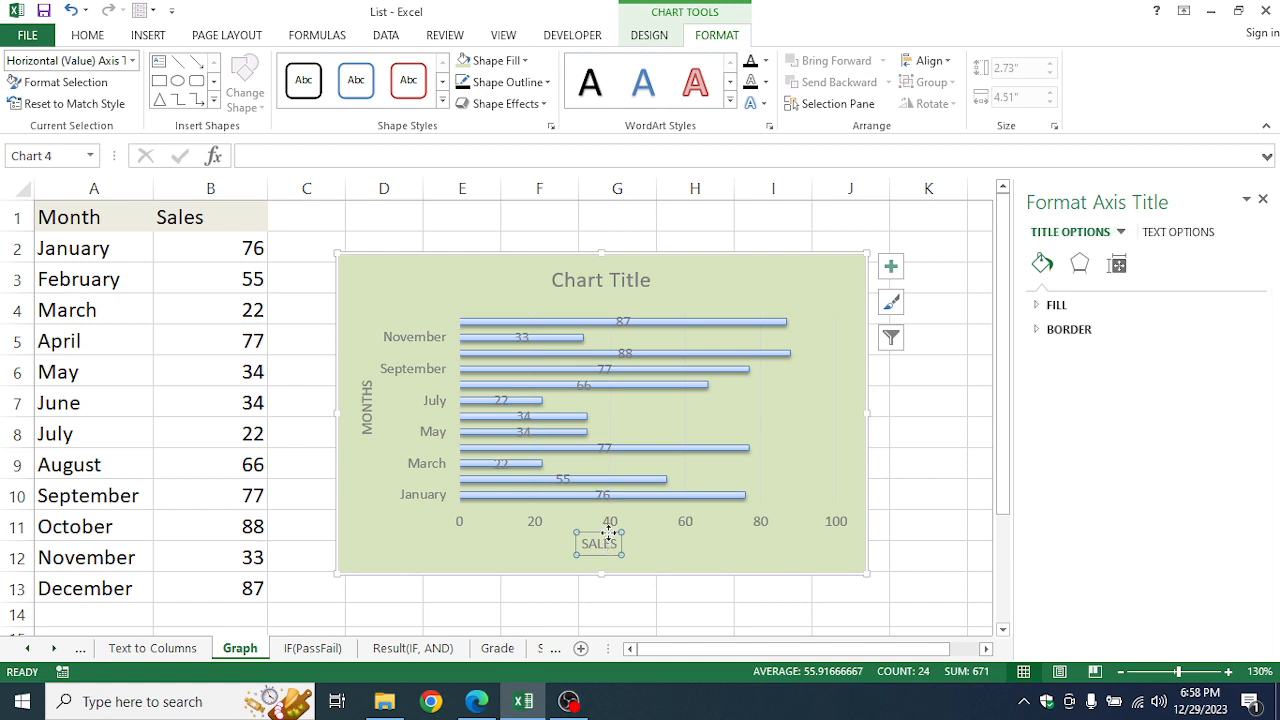
Hide the chart title and show it again
{"action": "left_click", "coordinate": [895, 268]}
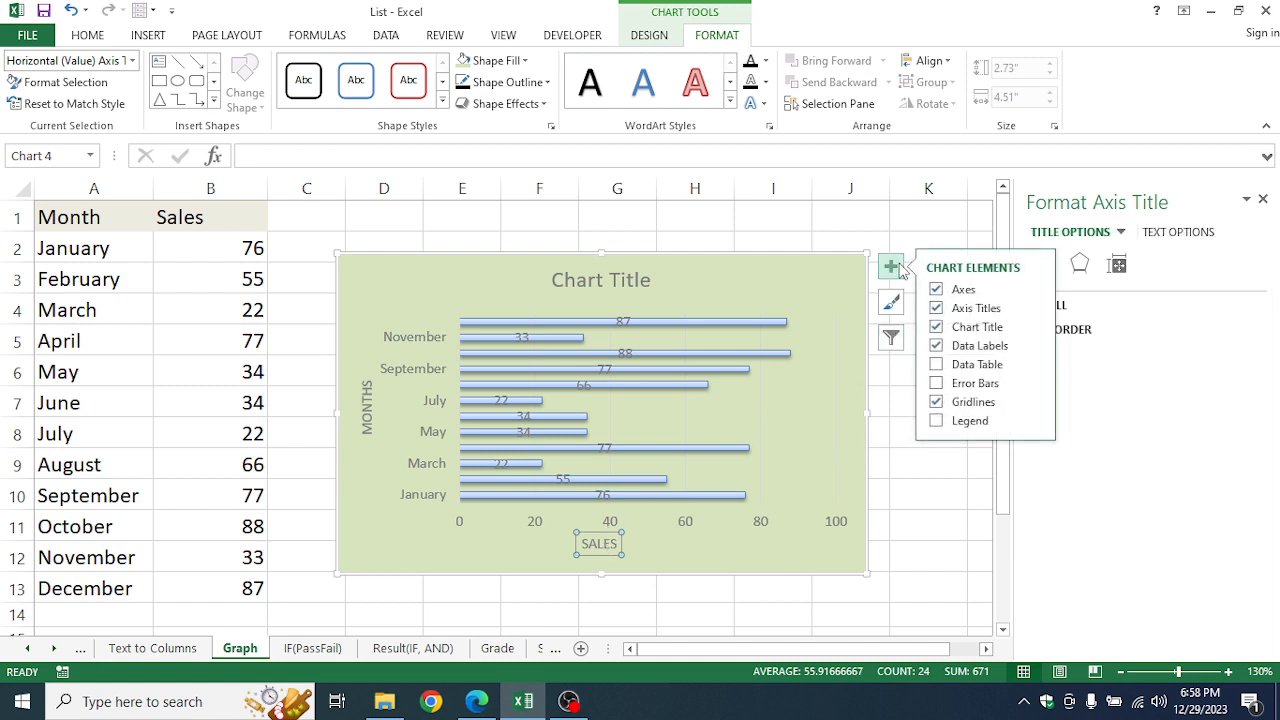
{"action": "left_click", "coordinate": [937, 327]}
{"action": "left_click", "coordinate": [937, 327]}
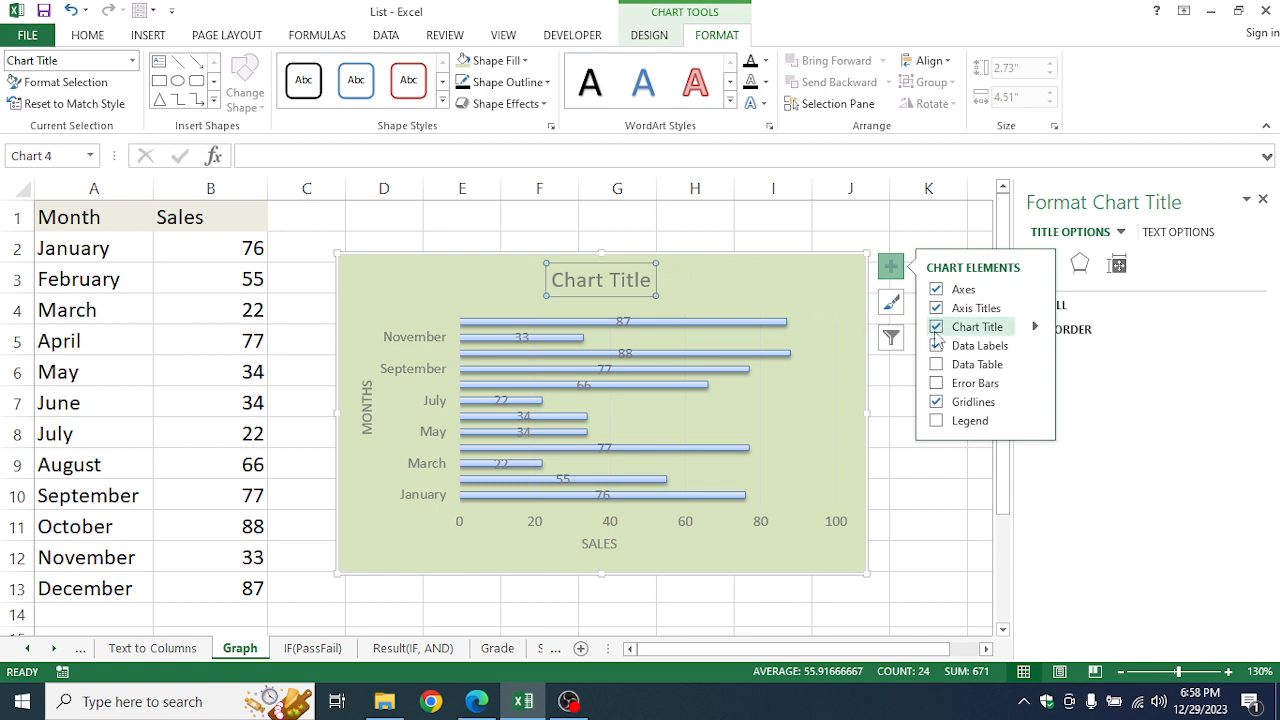
Replace the chart title's placeholder text with "Sales Chart"
{"action": "left_click", "coordinate": [632, 280]}
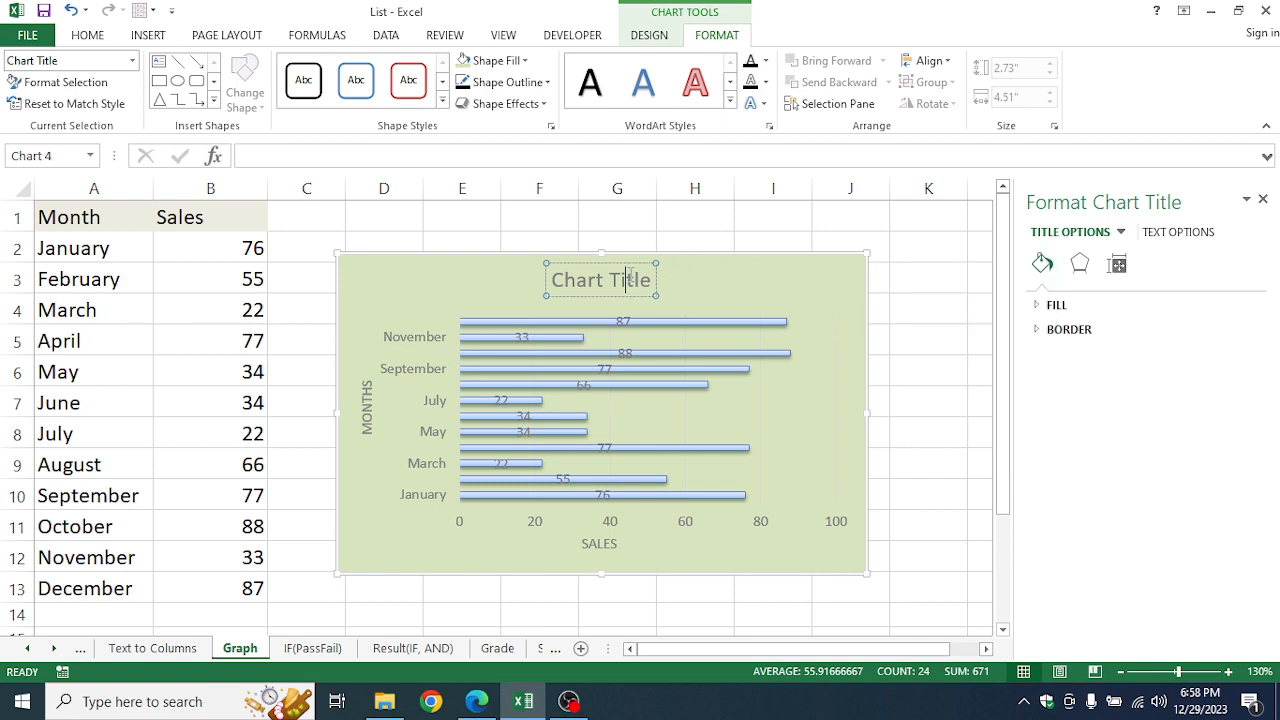
{"action": "double_click", "coordinate": [632, 280]}
{"action": "key", "text": "BackSpace"}
{"action": "double_click", "coordinate": [632, 280]}
{"action": "key", "text": "BackSpace"}
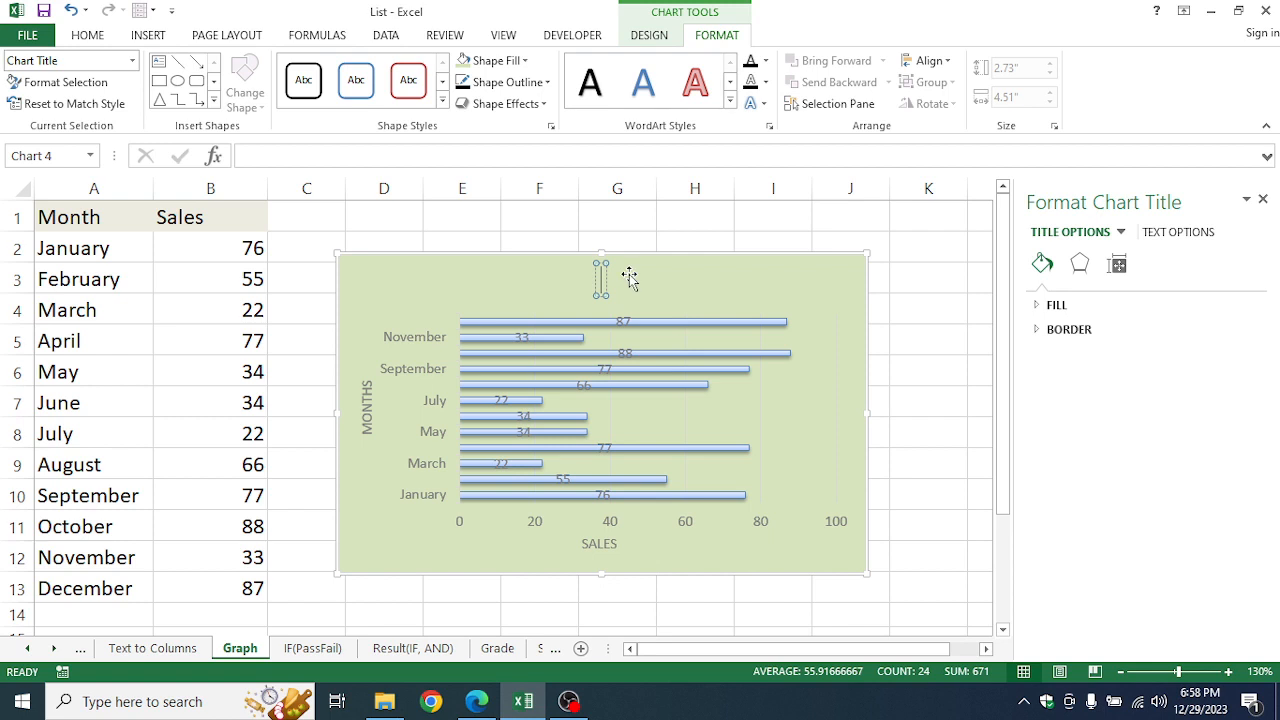
{"action": "type", "text": "Sales G"}
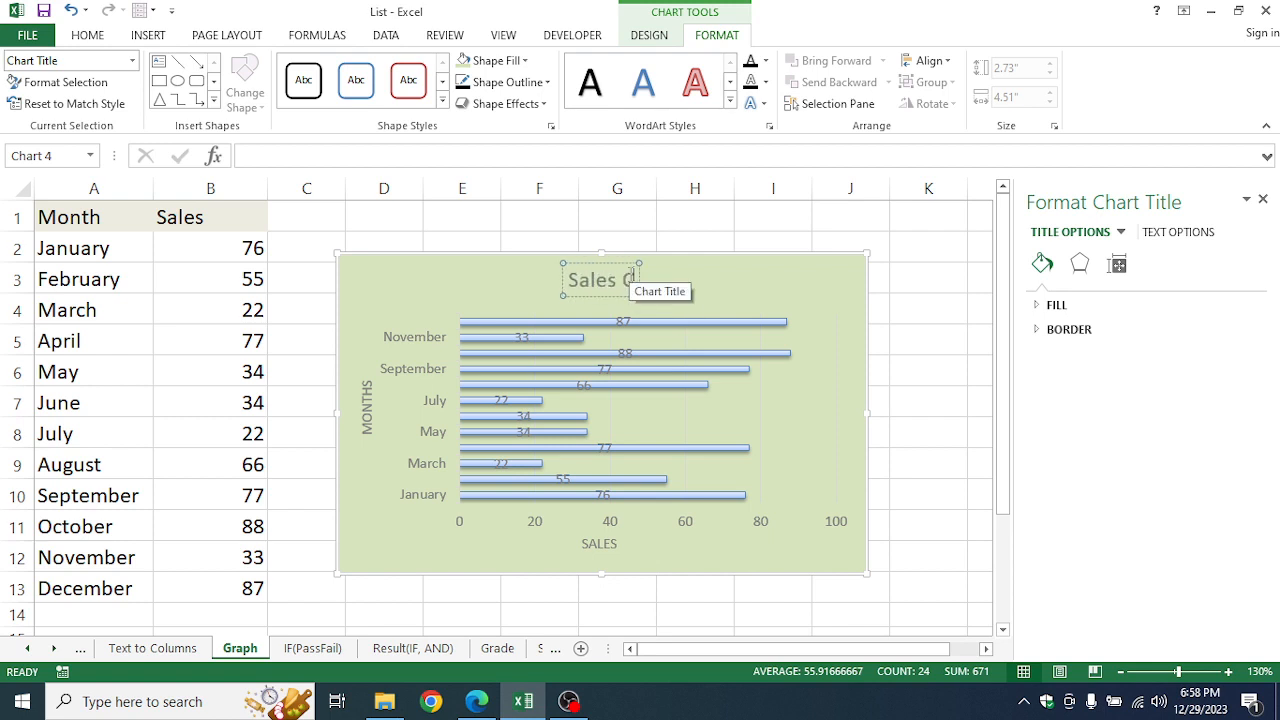
{"action": "type", "text": "hart"}
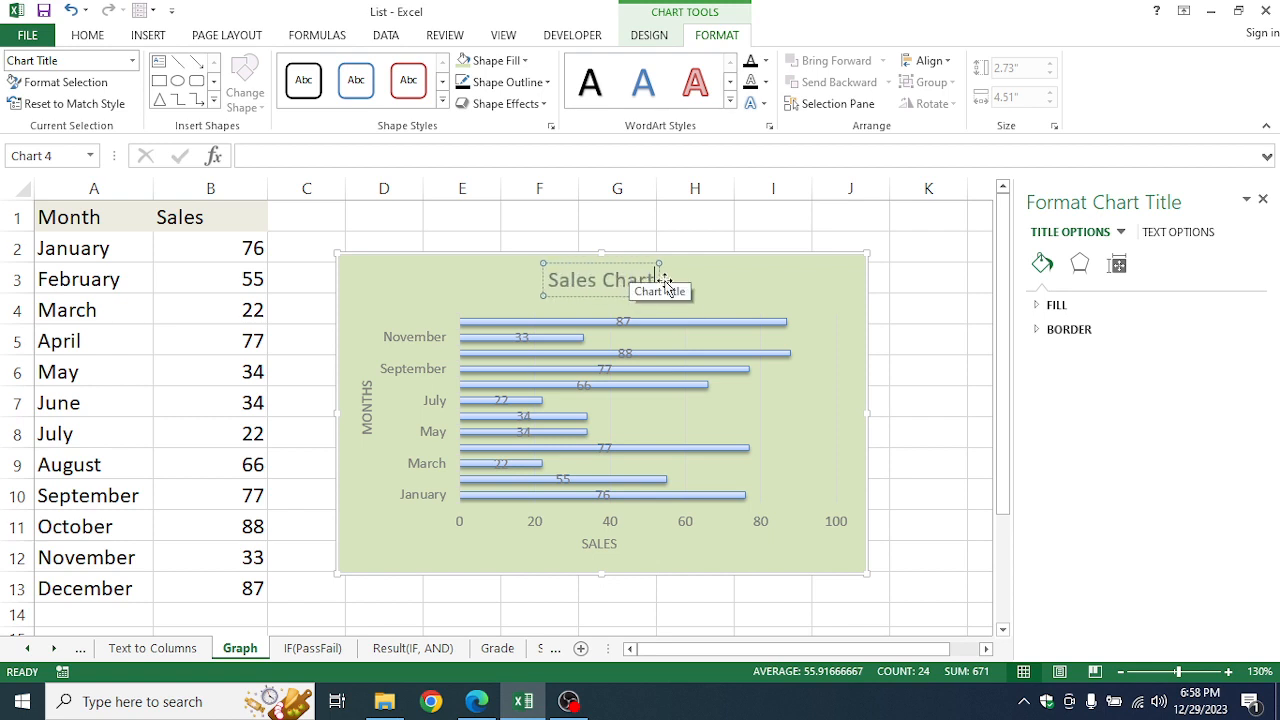
{"action": "left_click", "coordinate": [852, 290]}
Add a data table to the chart and remove it again
{"action": "left_click", "coordinate": [891, 268]}
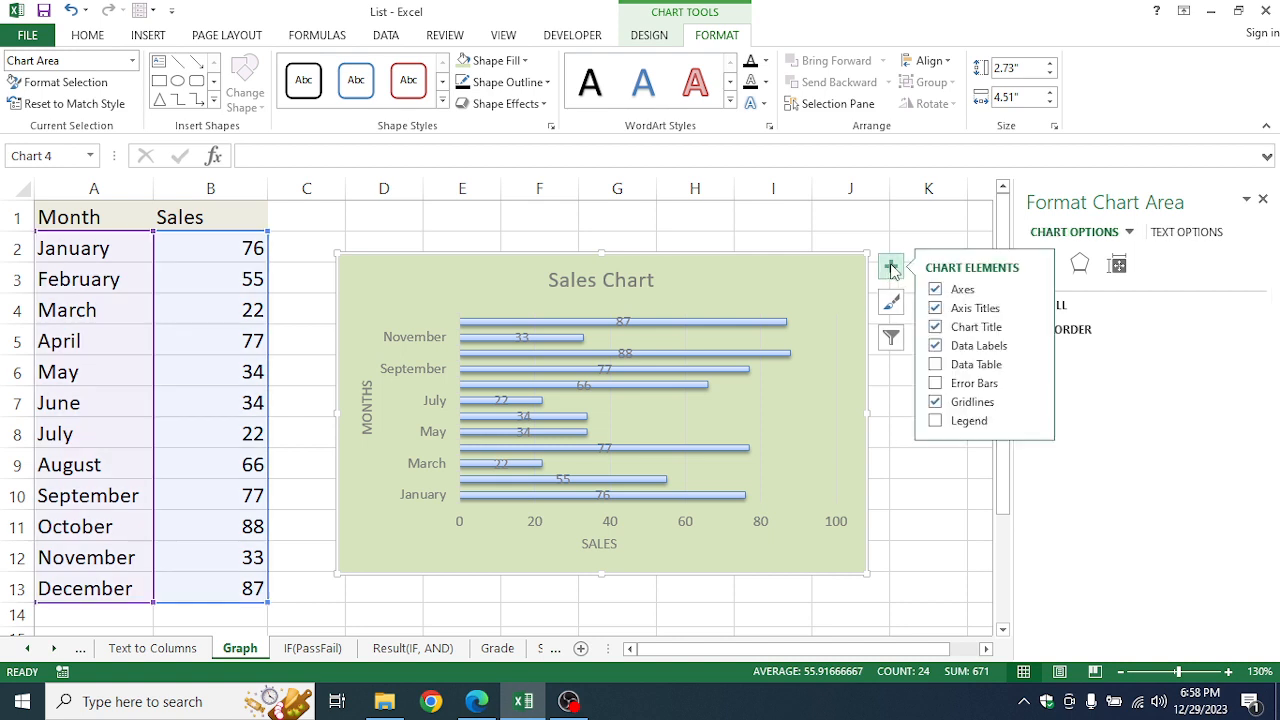
{"action": "left_click", "coordinate": [940, 366]}
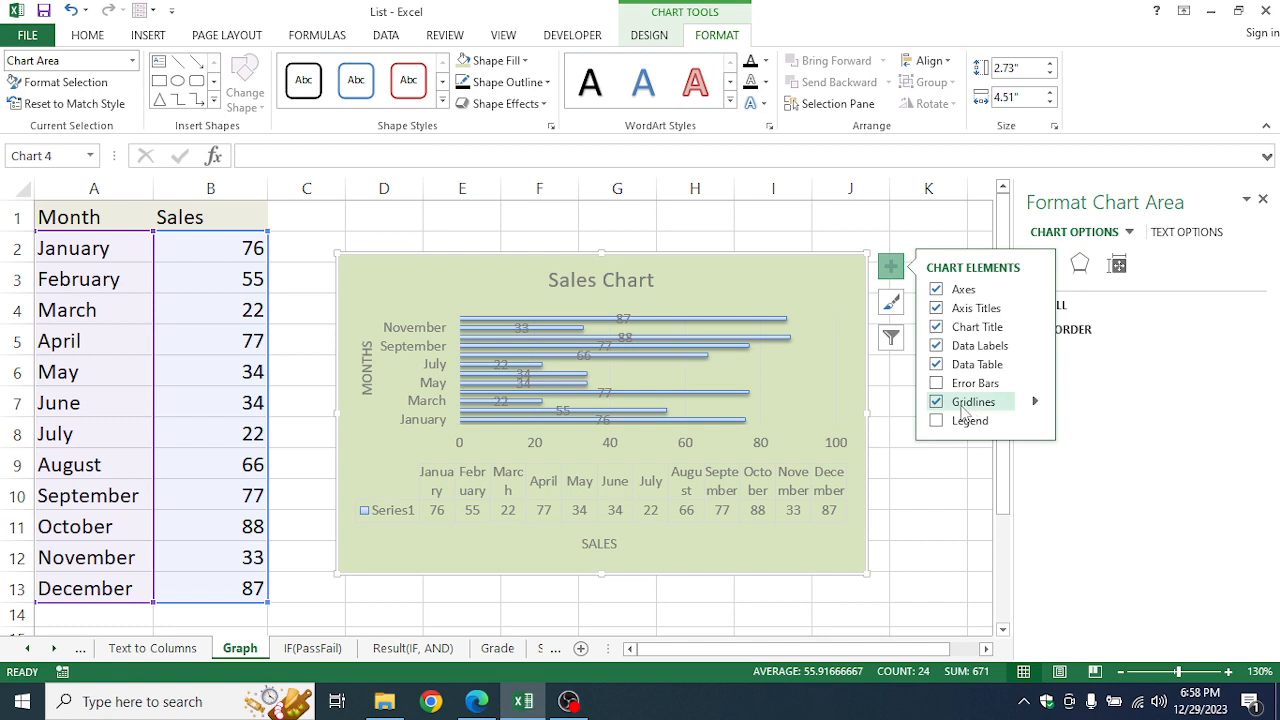
{"action": "left_click", "coordinate": [937, 365]}
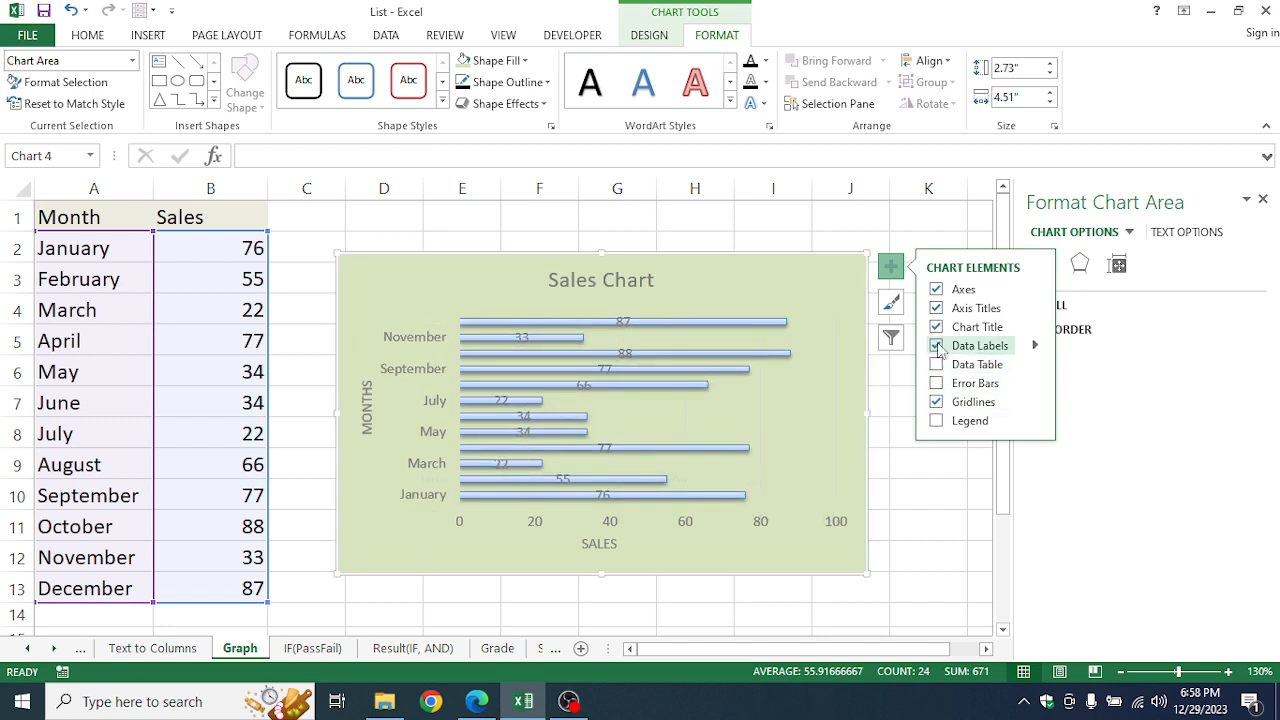
Switch the data labels on the chart's bars off and back on
{"action": "left_click", "coordinate": [937, 346]}
{"action": "left_click", "coordinate": [937, 346]}
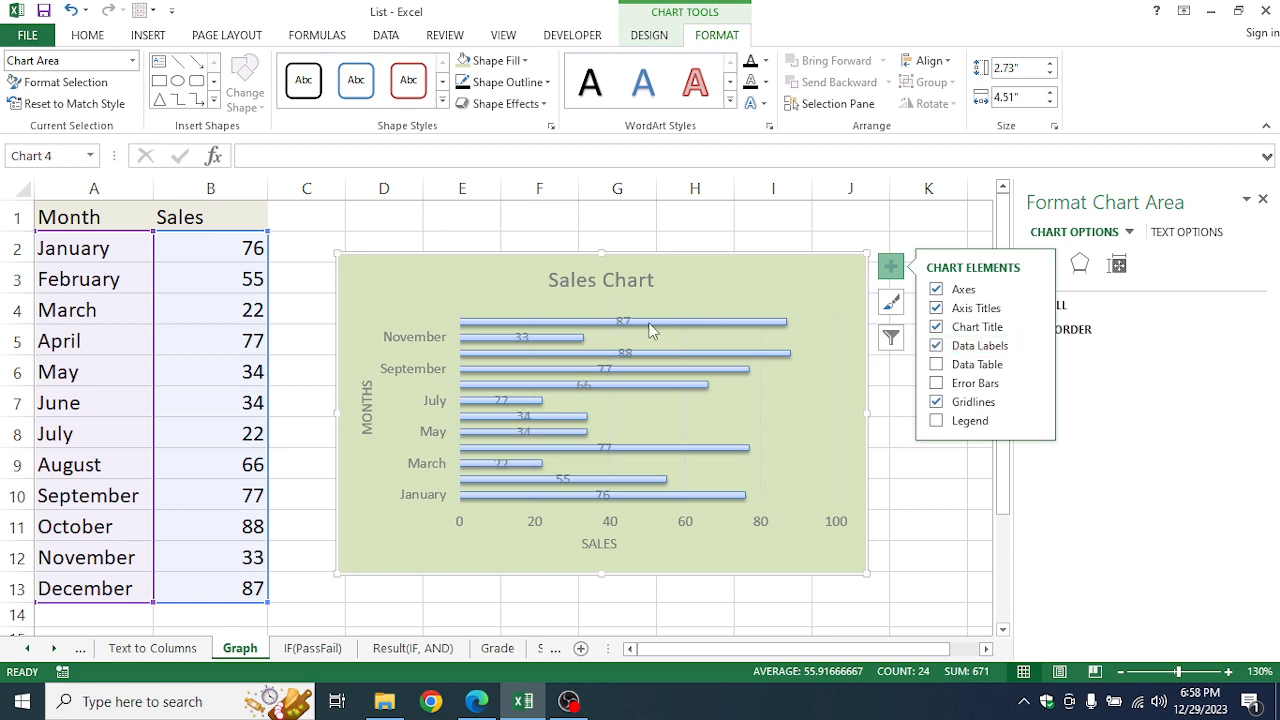
{"action": "left_click", "coordinate": [938, 347]}
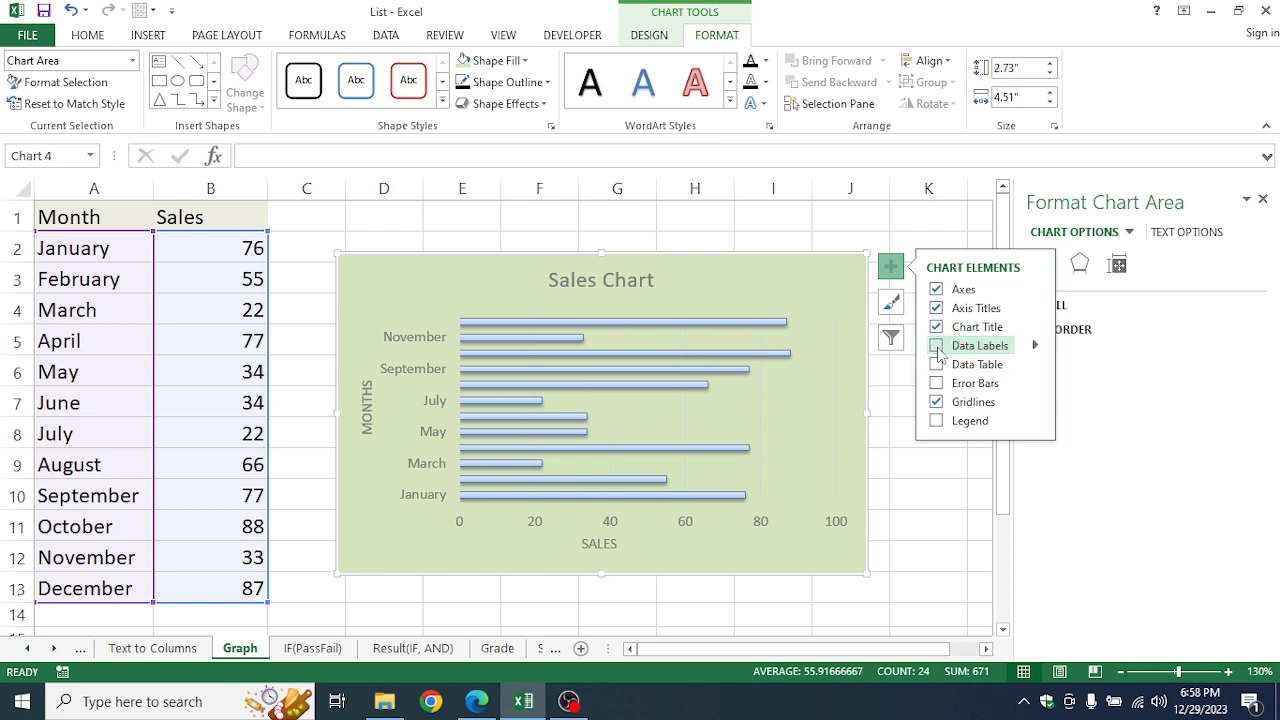
{"action": "left_click", "coordinate": [937, 346]}
Display the chart's data labels as data callouts and try the Center position for them
{"action": "left_click", "coordinate": [1036, 346]}
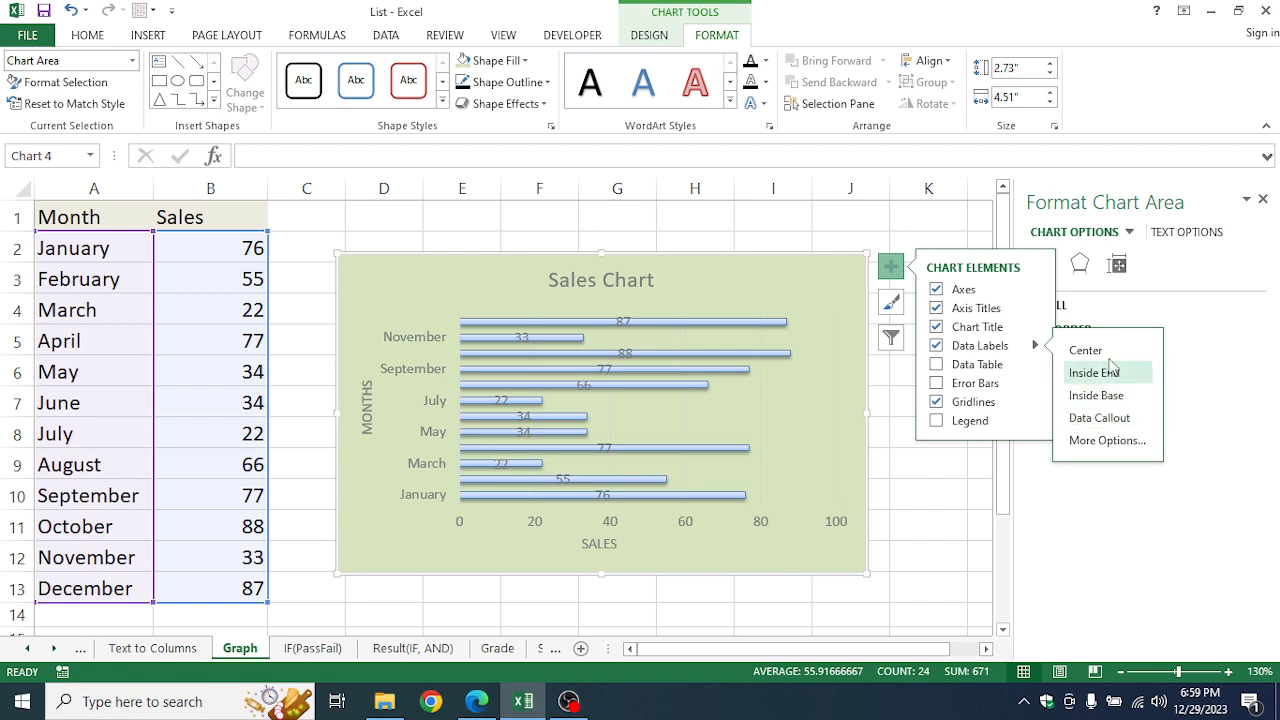
{"action": "left_click", "coordinate": [1117, 426]}
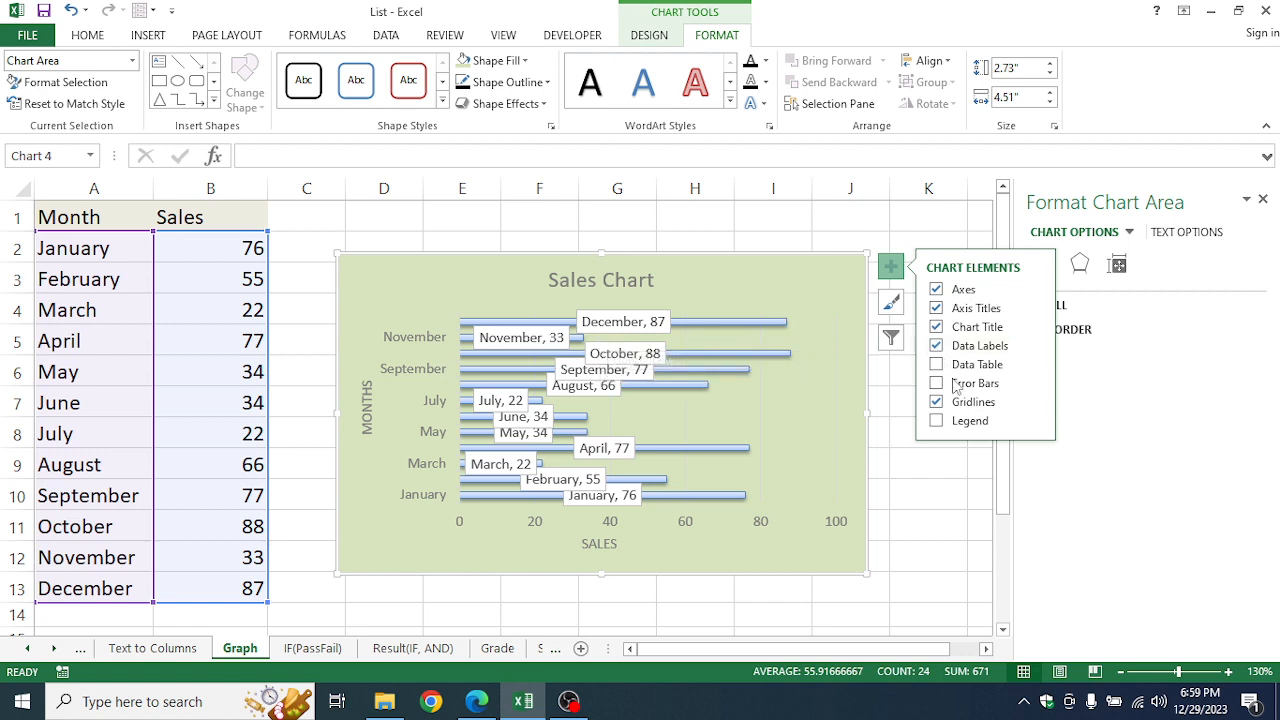
{"action": "left_click", "coordinate": [1038, 346]}
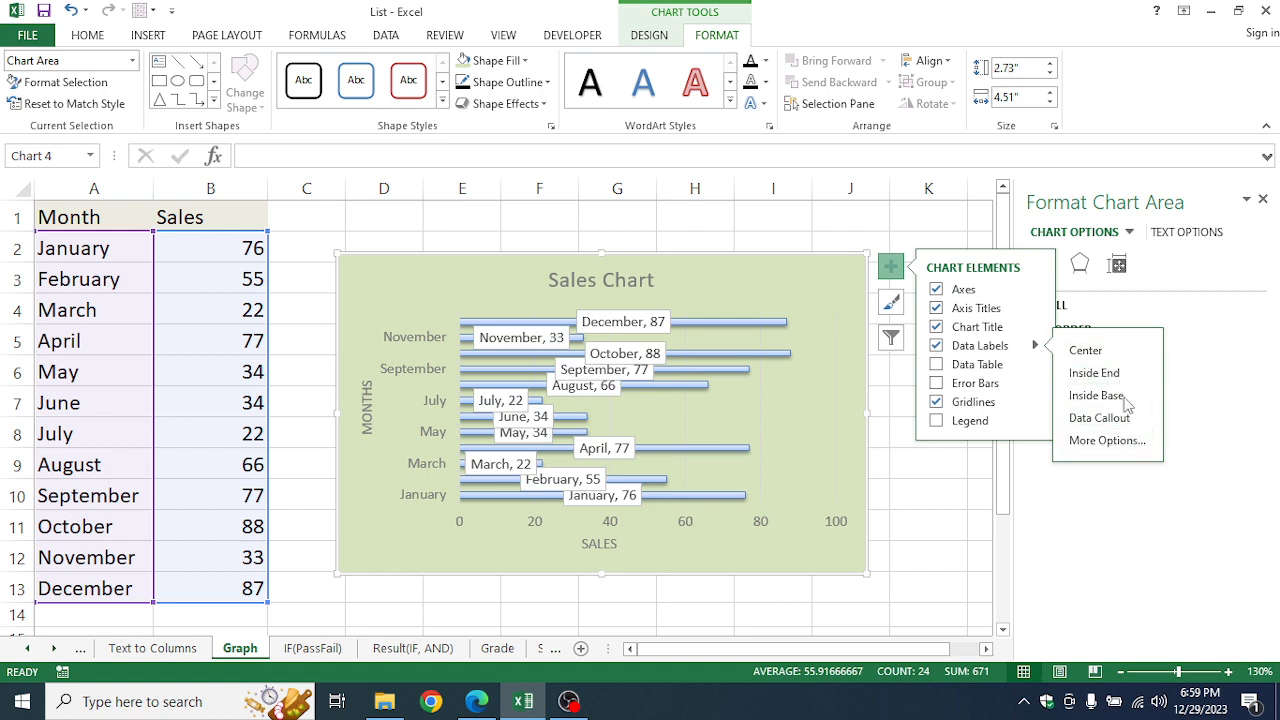
{"action": "left_click", "coordinate": [1123, 357]}
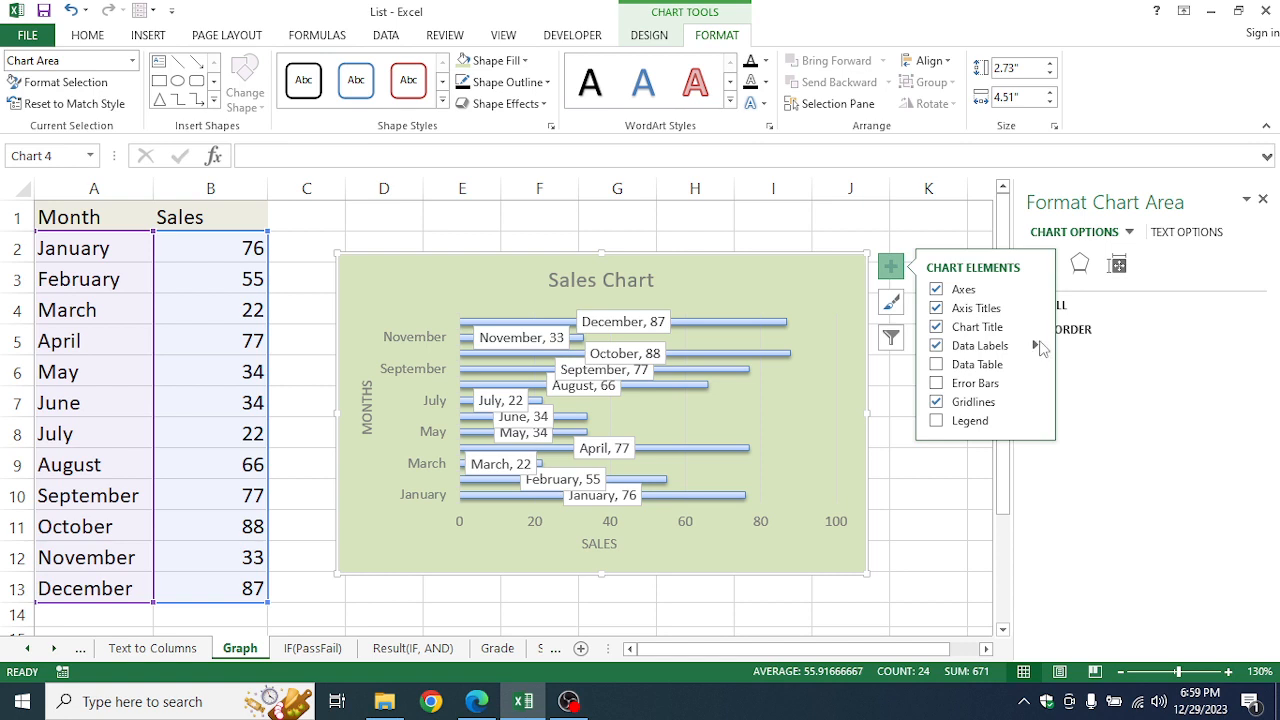
Replace the chart's data callouts with plain data labels, trying the Center position and settling on Inside End
{"action": "left_click", "coordinate": [1037, 345]}
{"action": "left_click", "coordinate": [1091, 352]}
{"action": "left_click", "coordinate": [777, 383]}
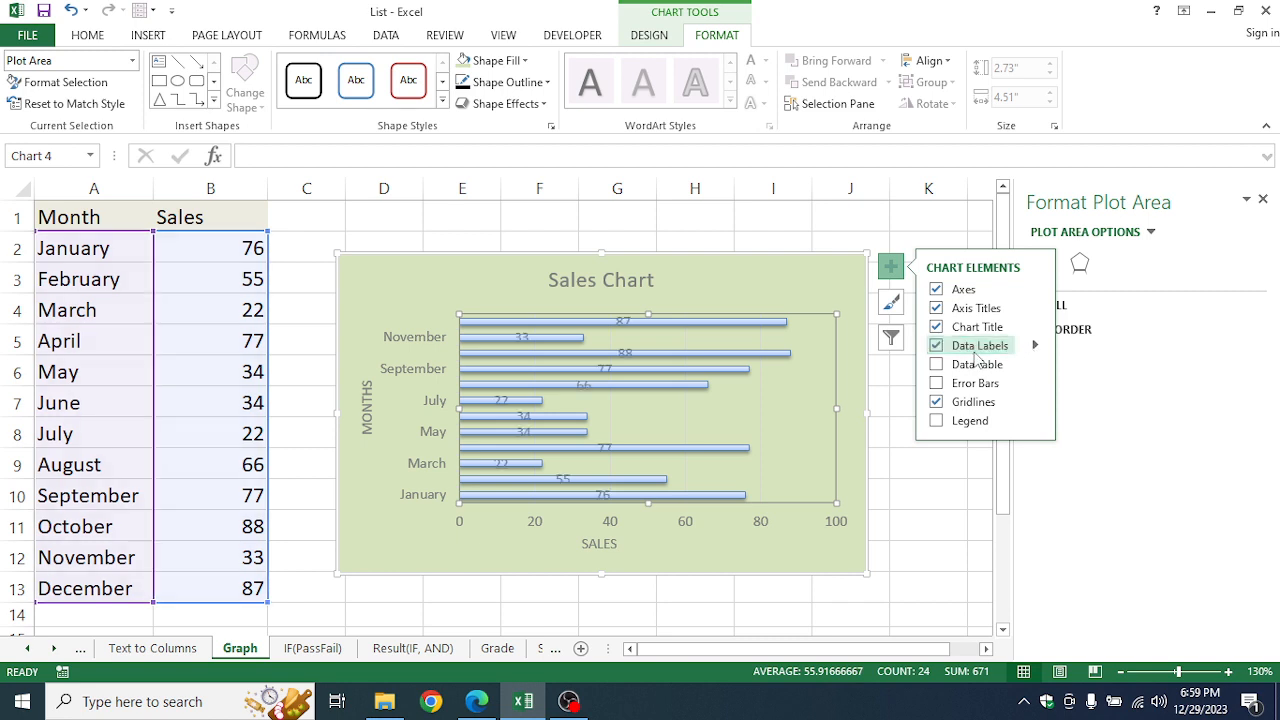
{"action": "left_click", "coordinate": [1036, 346]}
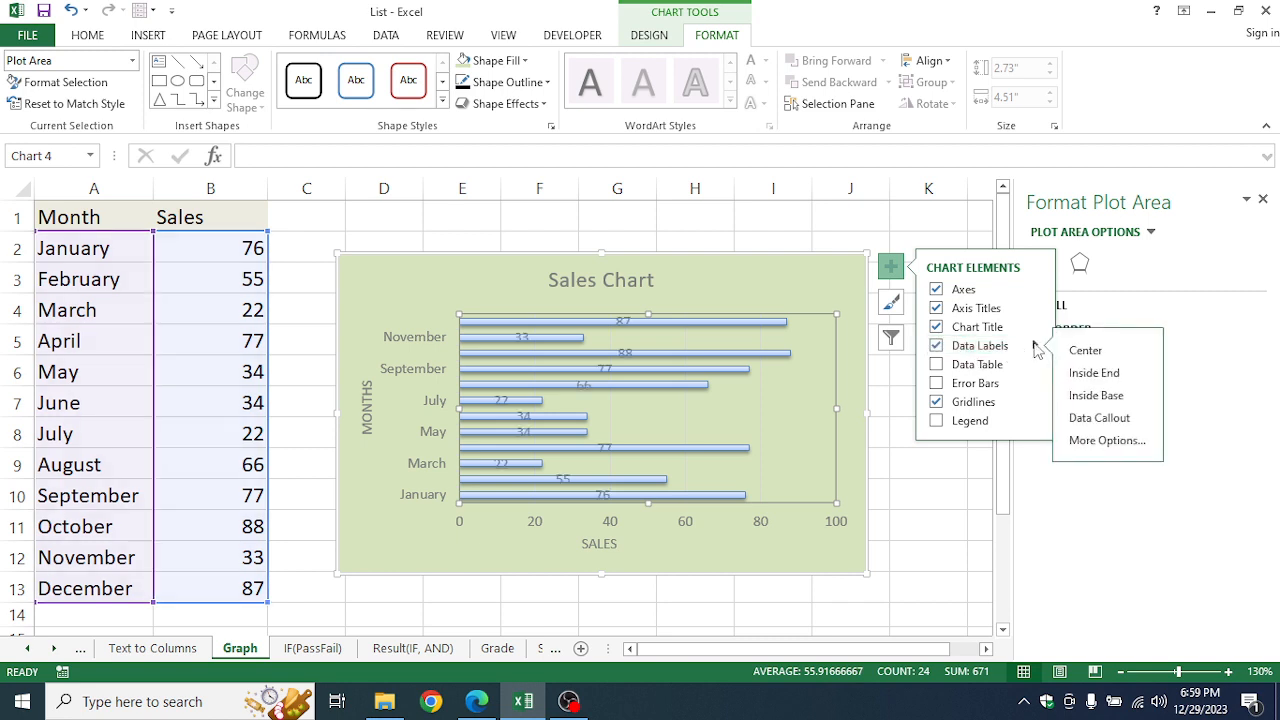
{"action": "left_click", "coordinate": [1035, 344]}
{"action": "left_click", "coordinate": [1035, 345]}
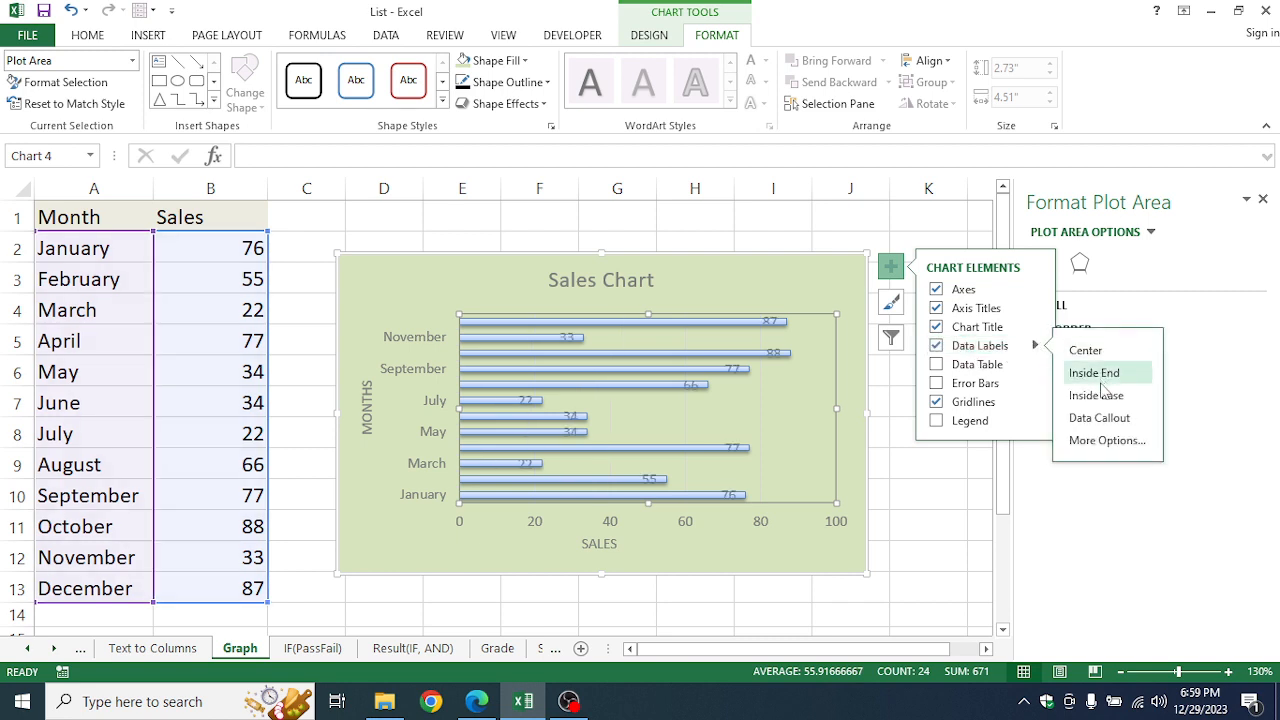
{"action": "left_click", "coordinate": [1117, 381]}
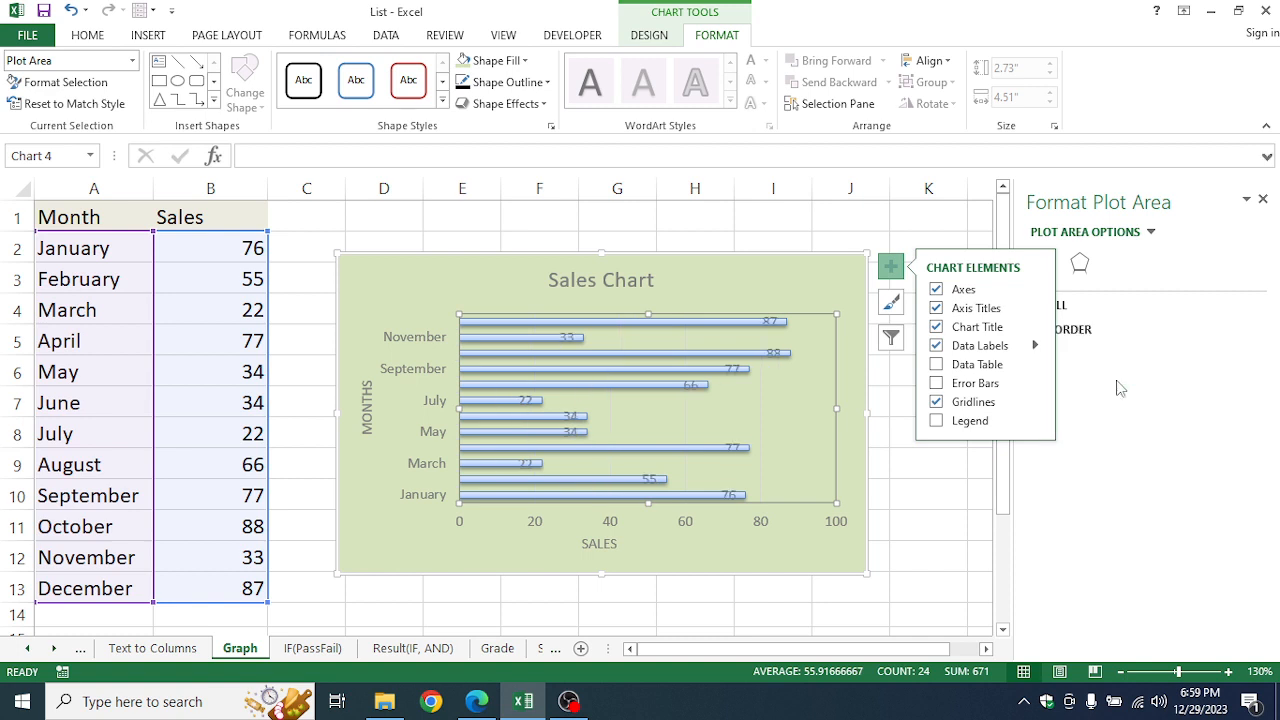
{"action": "left_click", "coordinate": [707, 389]}
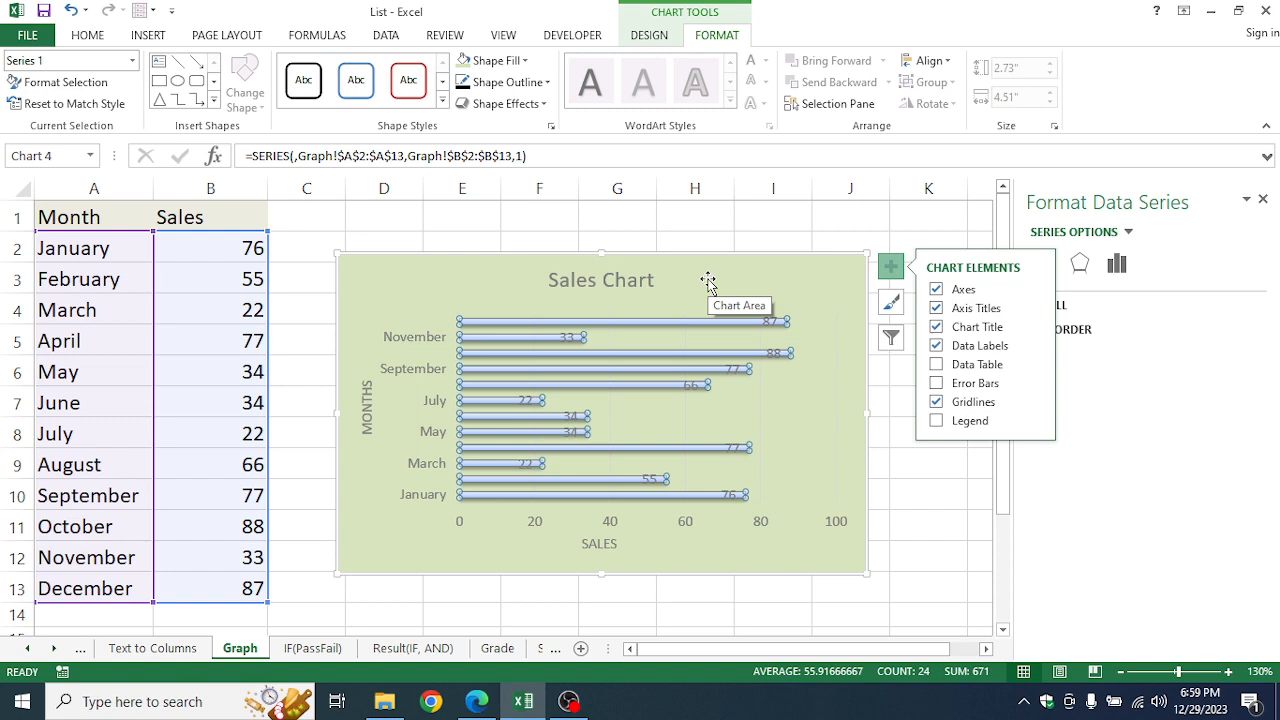
Add a legend to the chart, select its series entry, remove the legend again and deselect the chart
{"action": "left_click", "coordinate": [939, 422]}
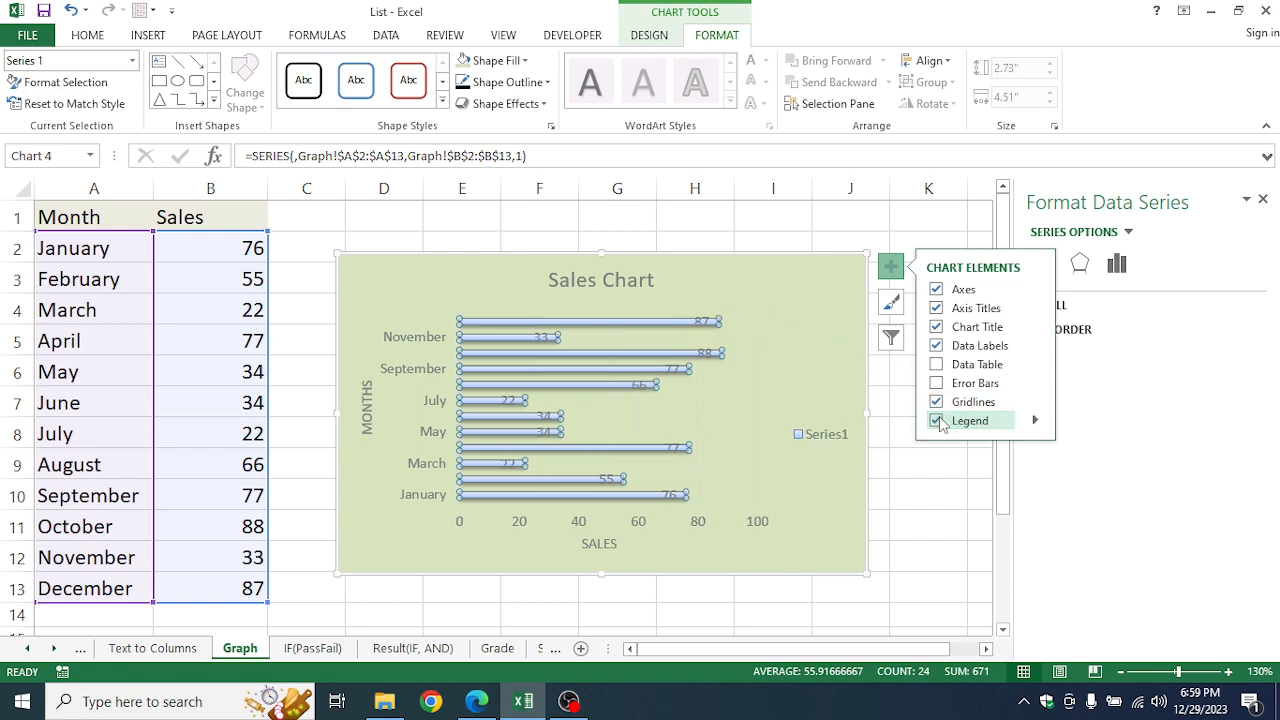
{"action": "left_click", "coordinate": [818, 435]}
{"action": "left_click", "coordinate": [821, 434]}
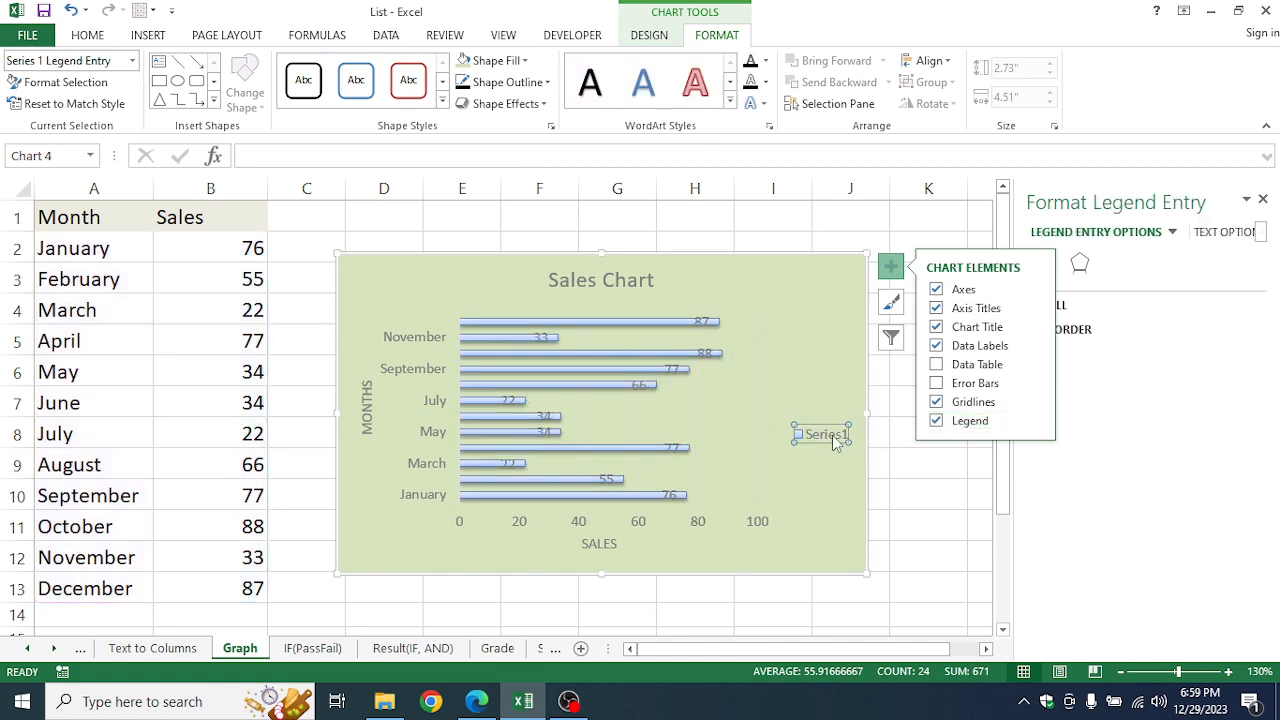
{"action": "left_click", "coordinate": [937, 421]}
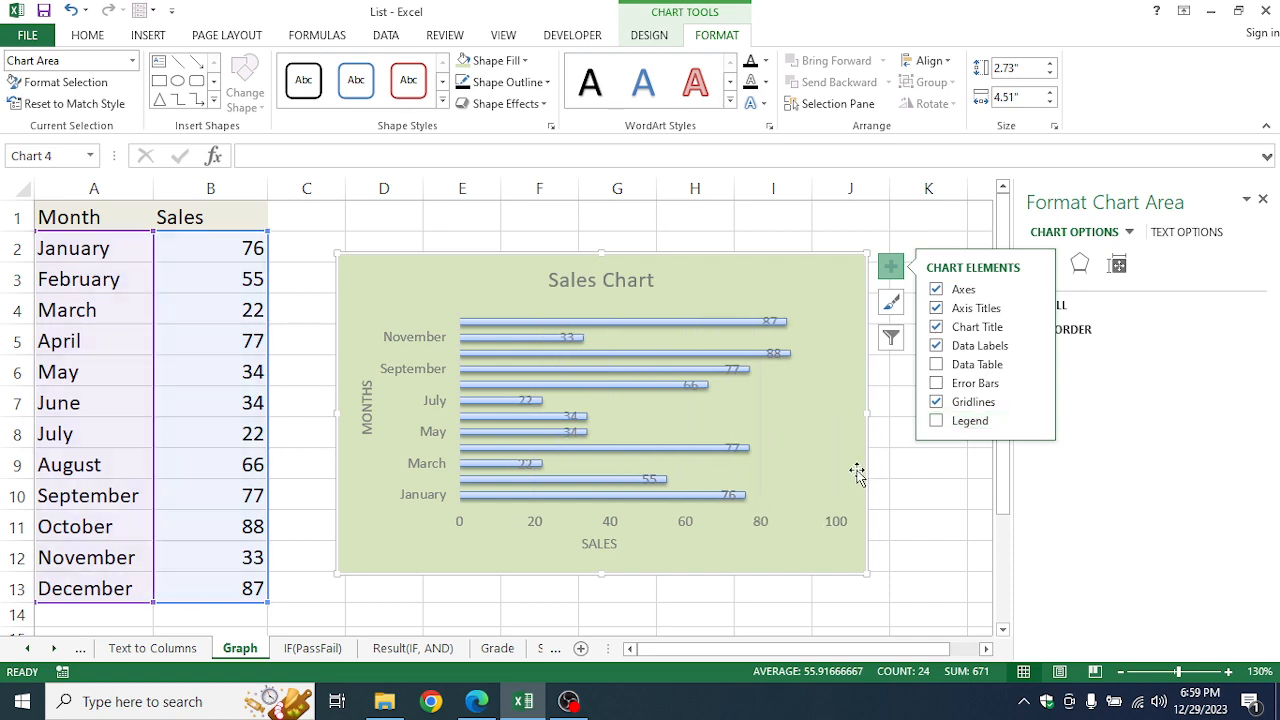
{"action": "left_click", "coordinate": [920, 495]}
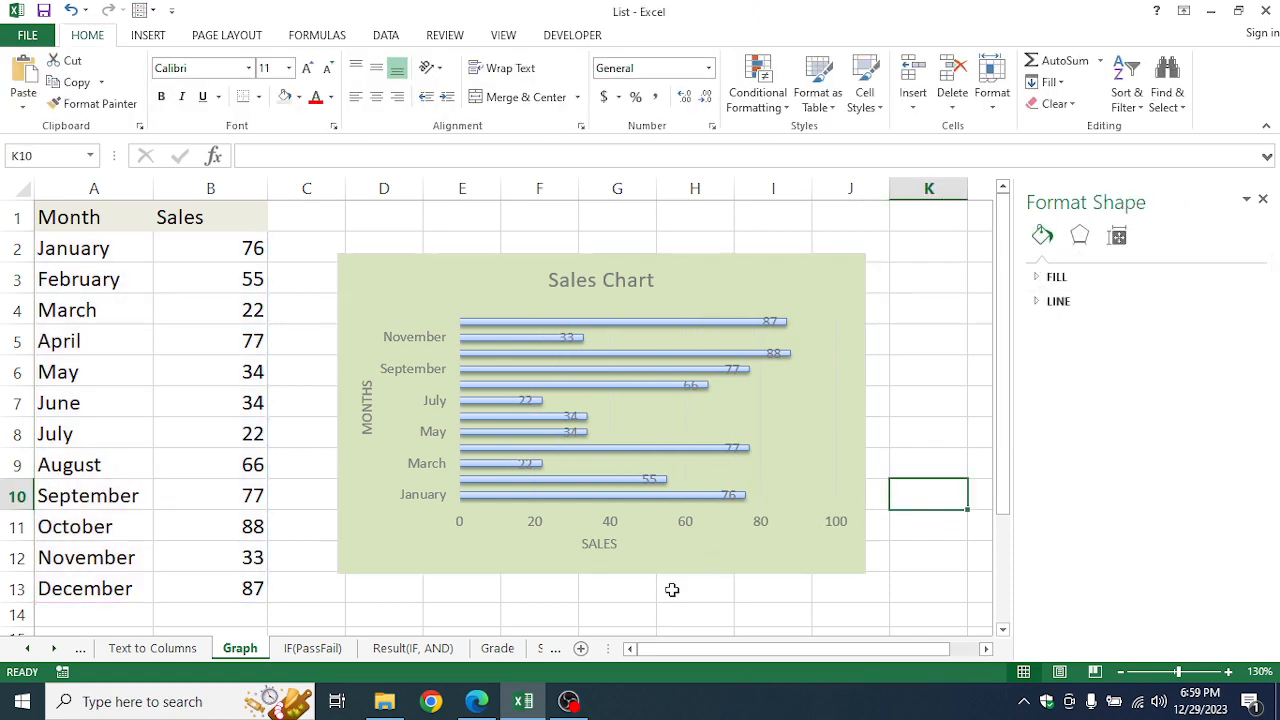
{"action": "left_click", "coordinate": [568, 701]}
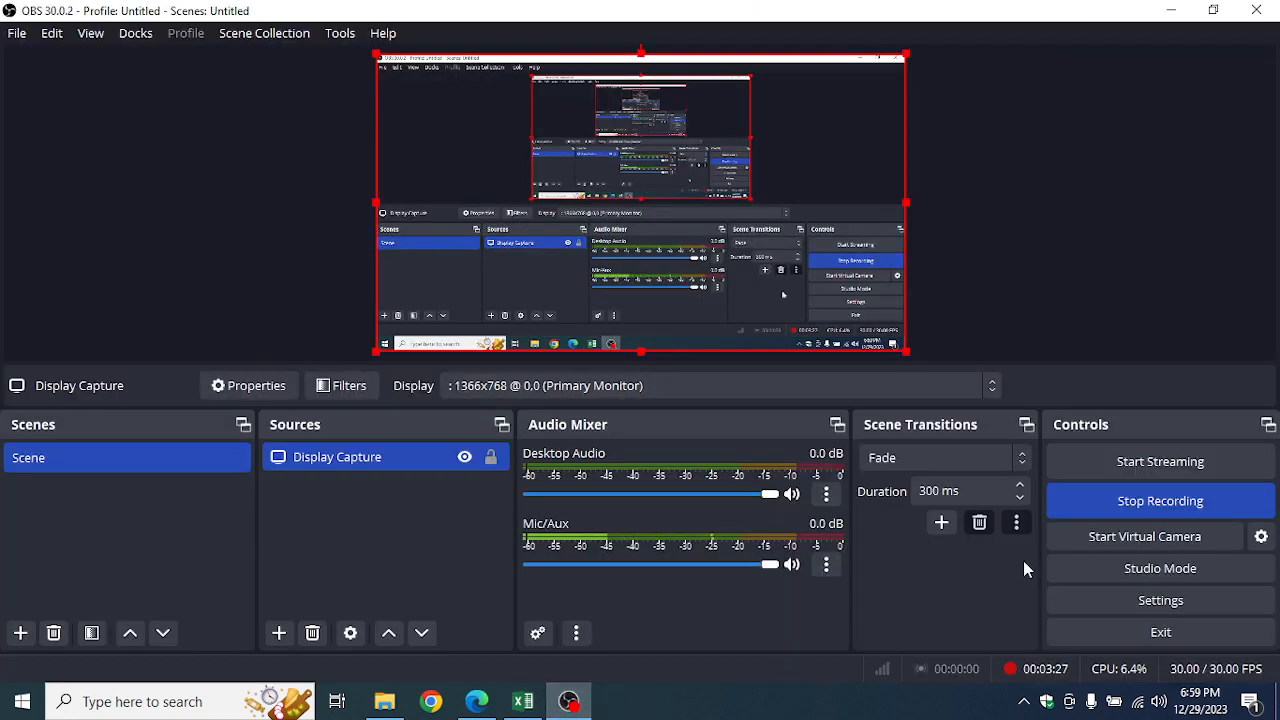